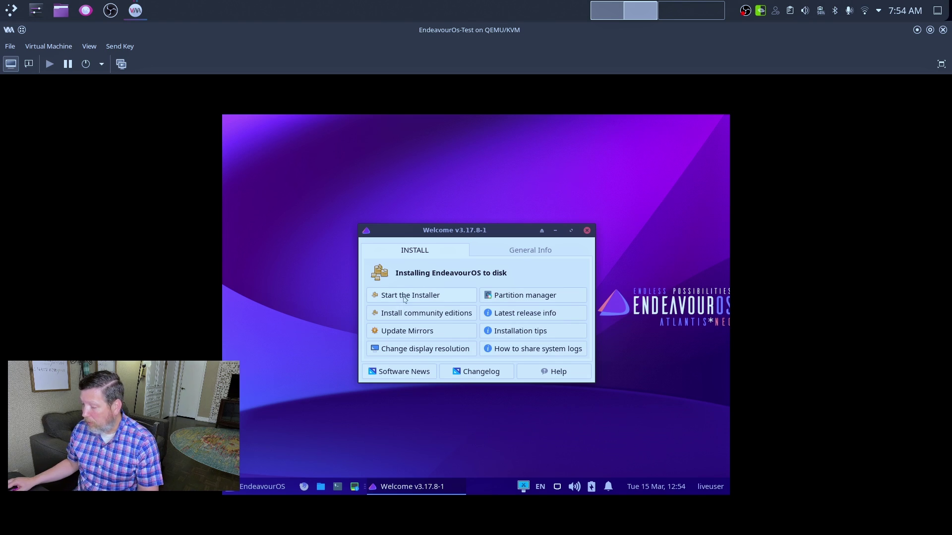
- Reposition the VM's Welcome window slightly left of the screen centre
drag(439, 237, 469, 269)
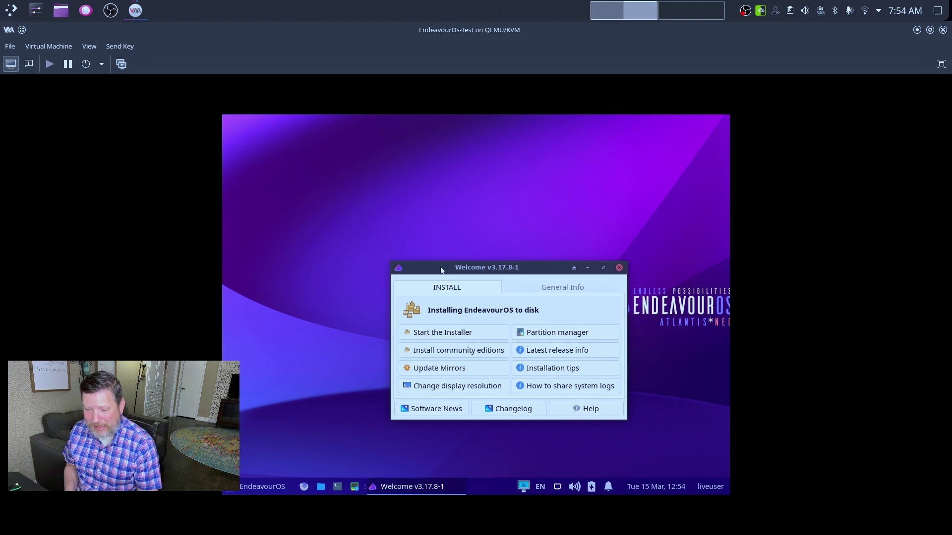
drag(441, 270, 469, 214)
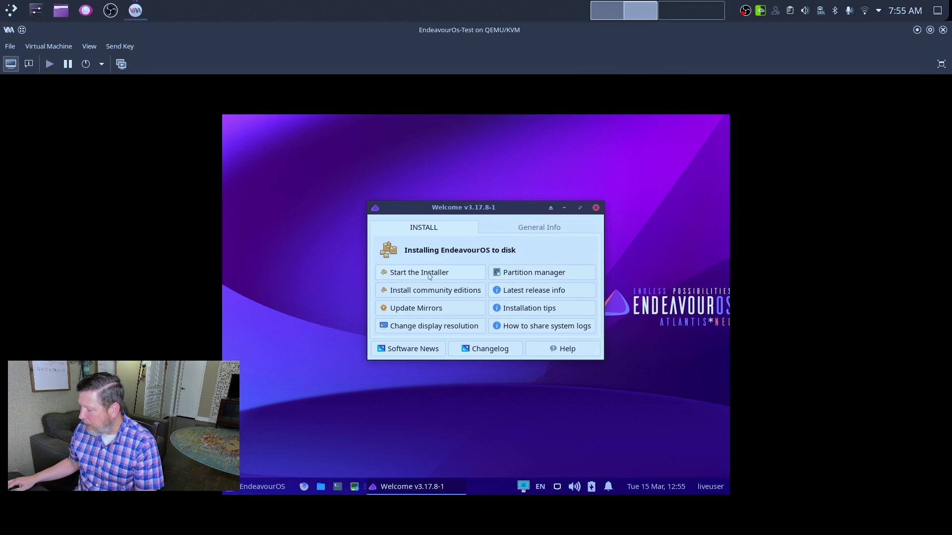
drag(480, 209, 442, 227)
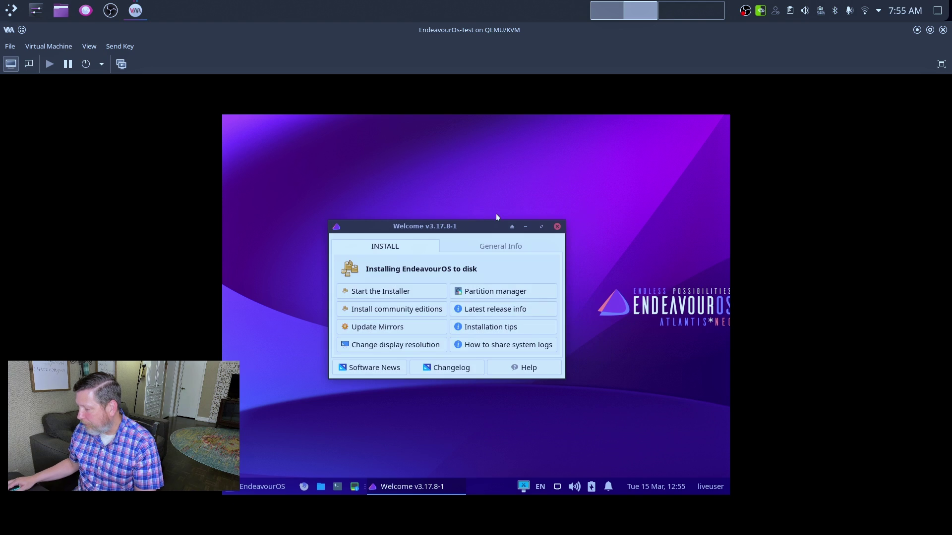
- Minimize Welcome, toggle the application menu, restore Welcome and start the EndeavourOS installer
click(526, 227)
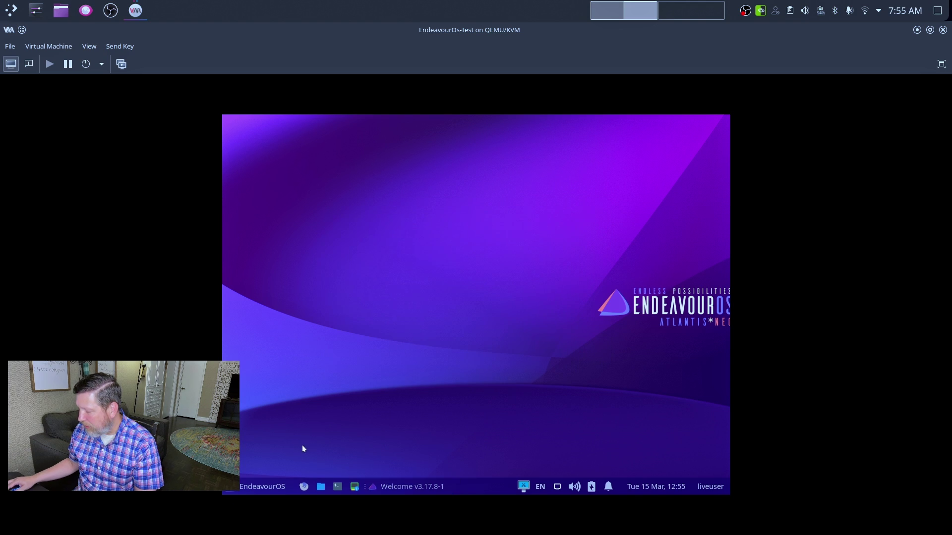
click(252, 488)
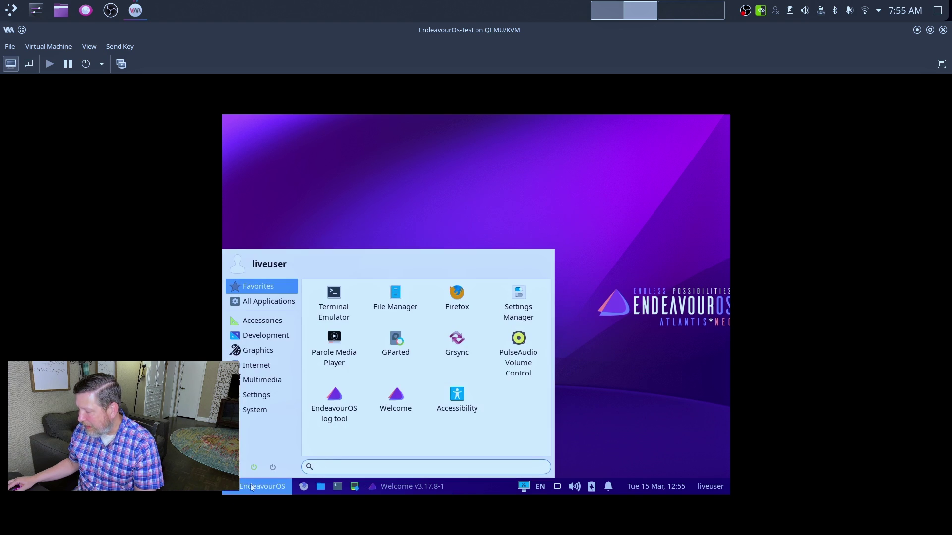
click(252, 489)
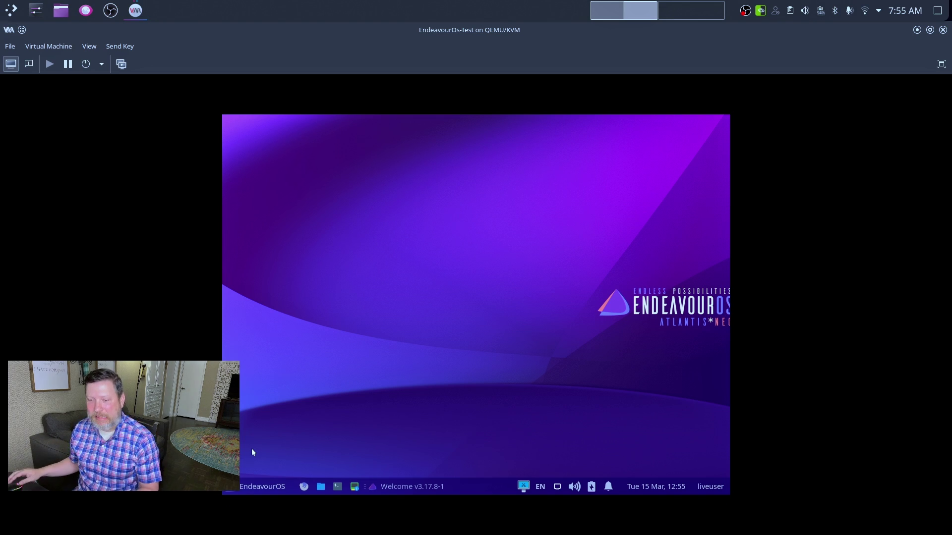
click(382, 487)
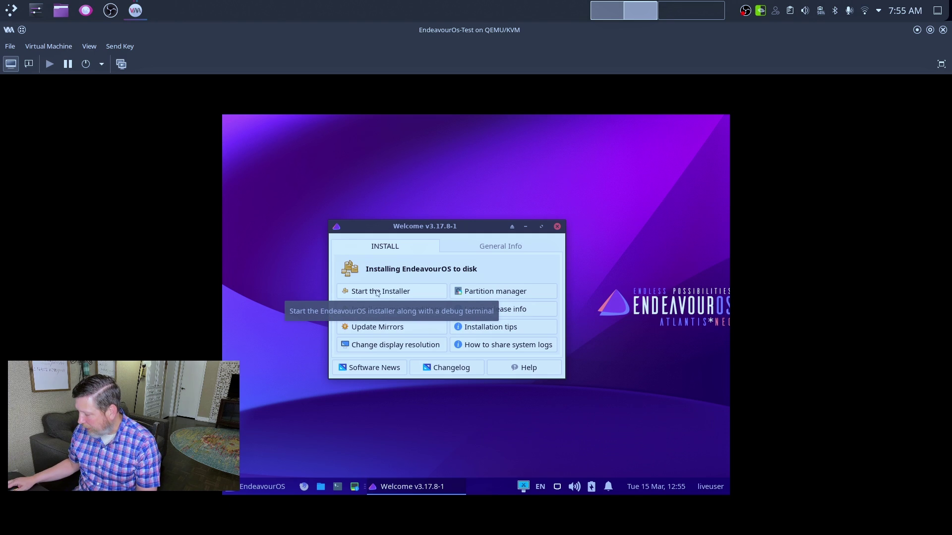
click(377, 293)
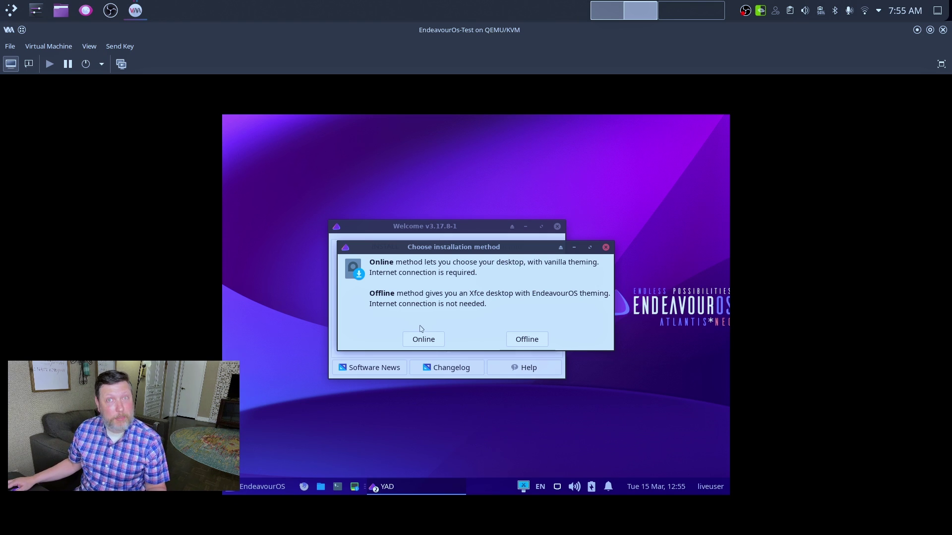
- Choose the Online install and keep American English, America/Chicago and English (US) keyboard defaults
click(422, 338)
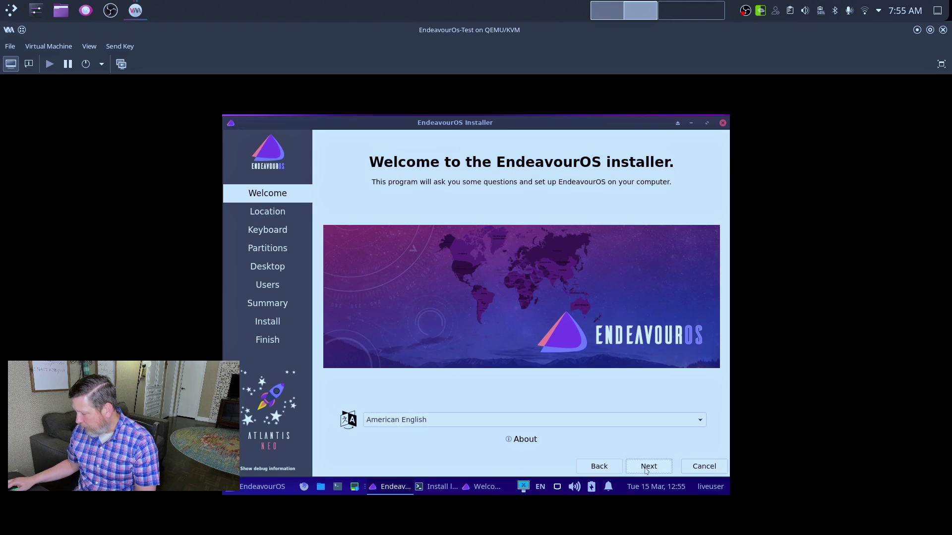
click(646, 470)
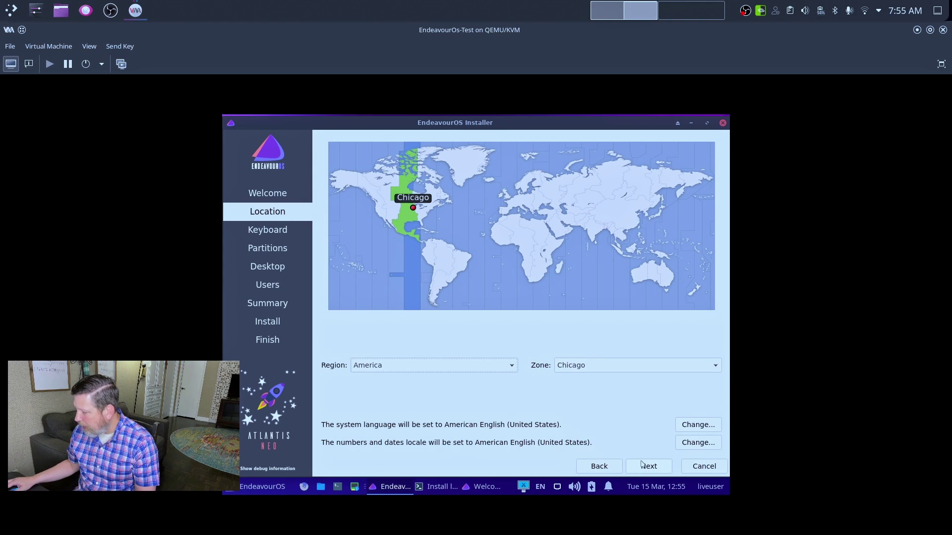
click(638, 465)
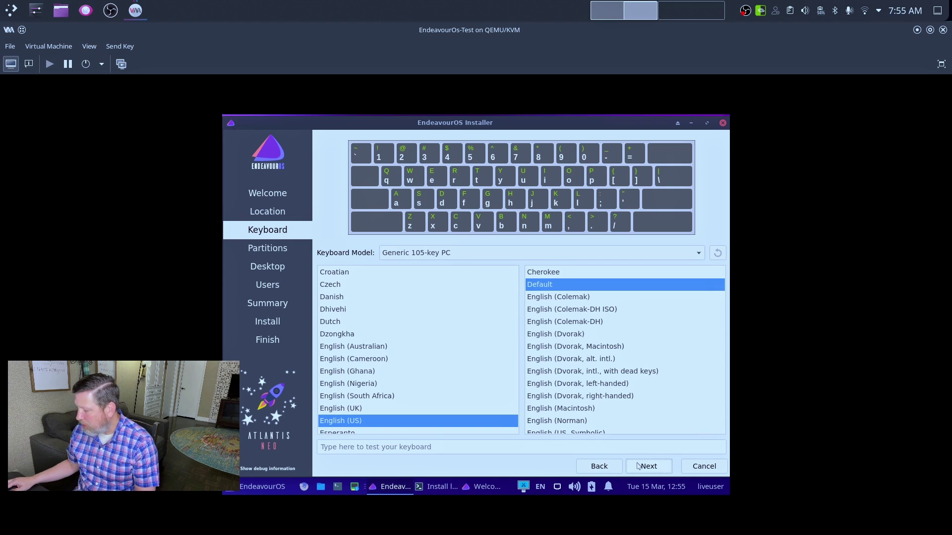
click(639, 466)
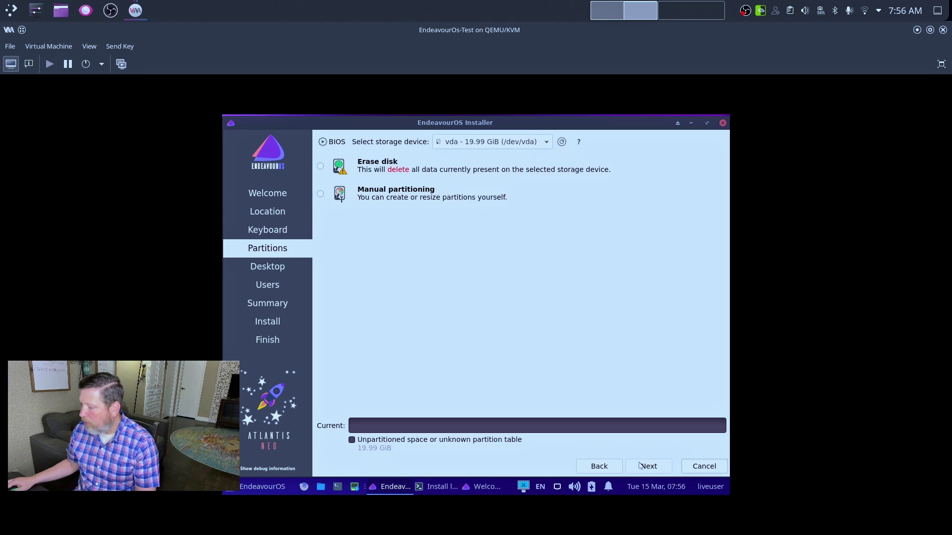
- Erase the whole 19.99 GiB vda disk, switching the filesystem from ext4 to btrfs
click(320, 166)
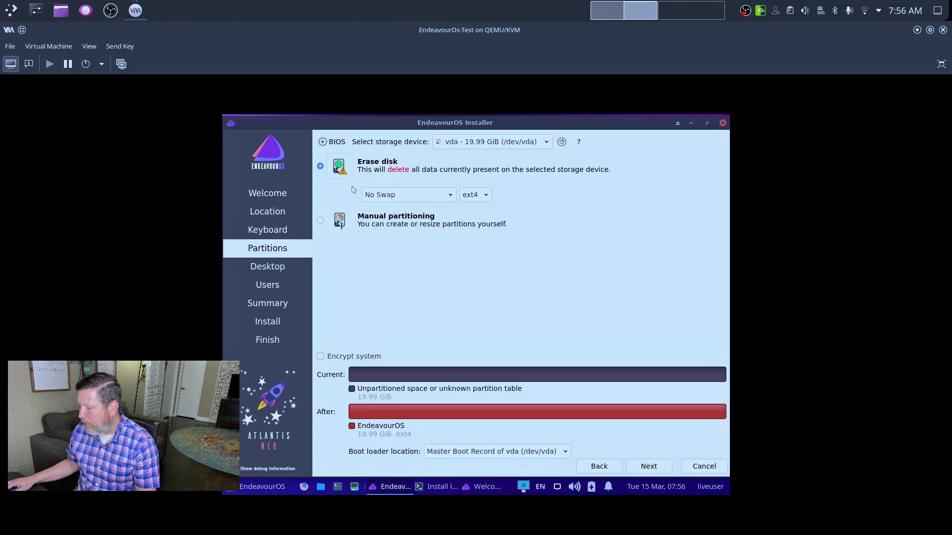
click(469, 196)
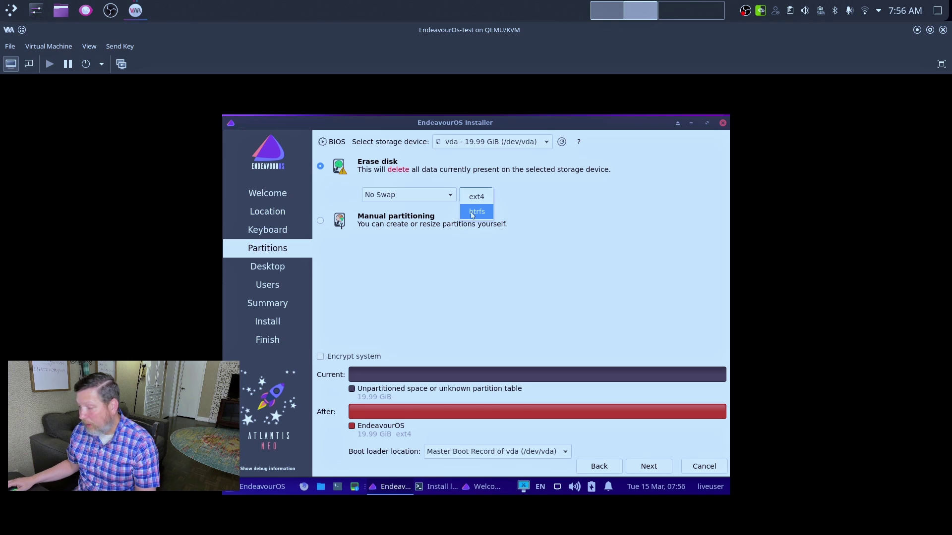
click(472, 214)
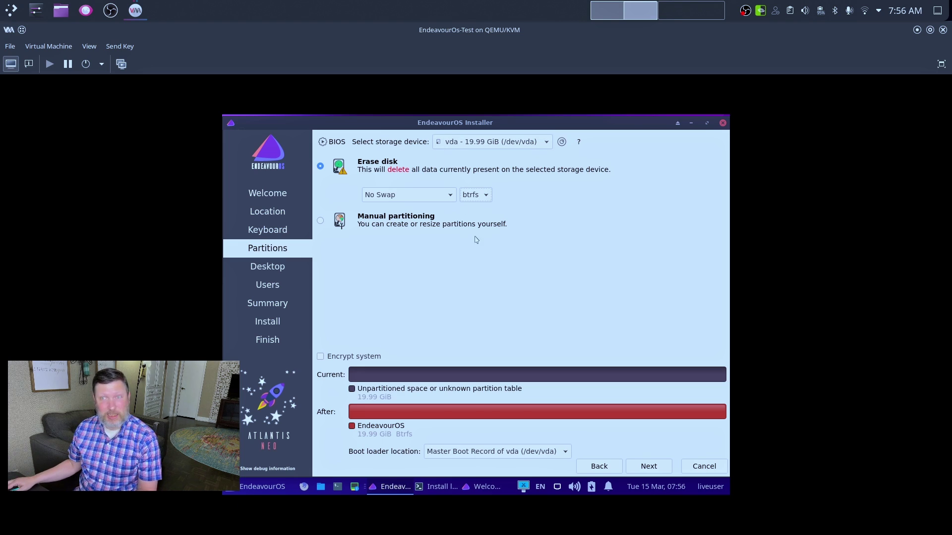
click(638, 467)
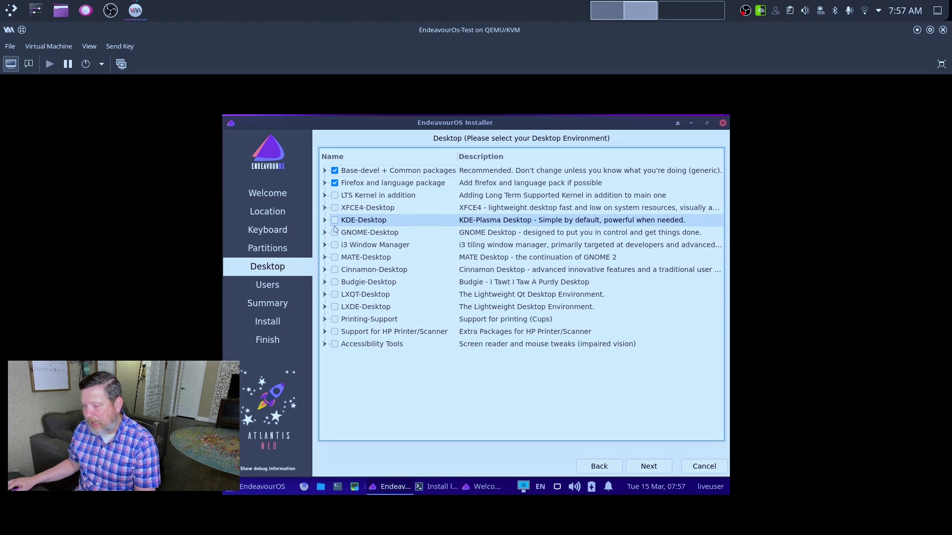
- Tick KDE-Desktop, HP Printer/Scanner support and Printing-Support packages, then continue
click(335, 221)
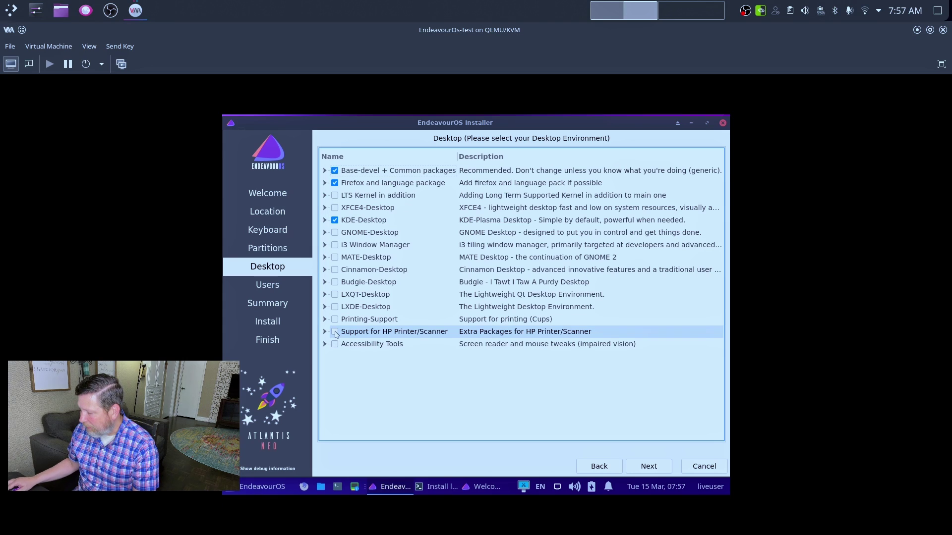
click(335, 332)
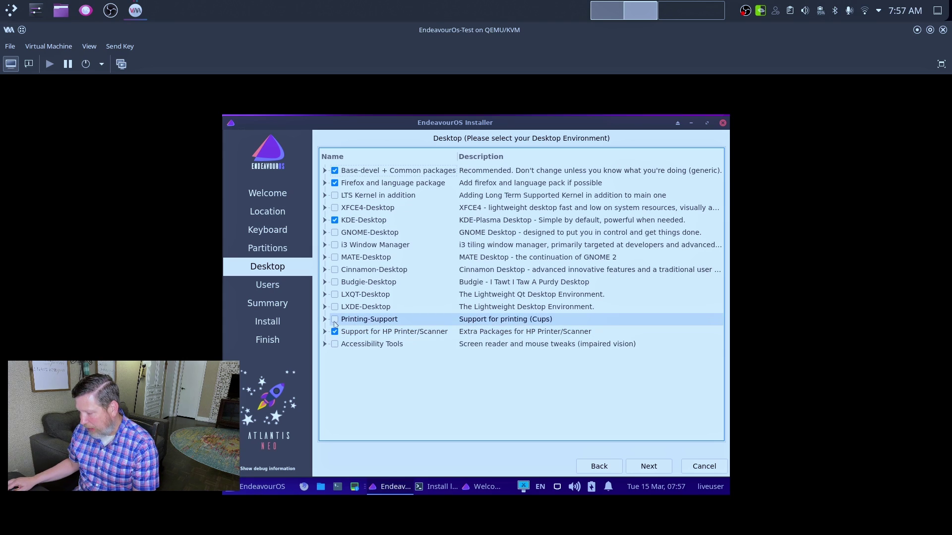
click(334, 320)
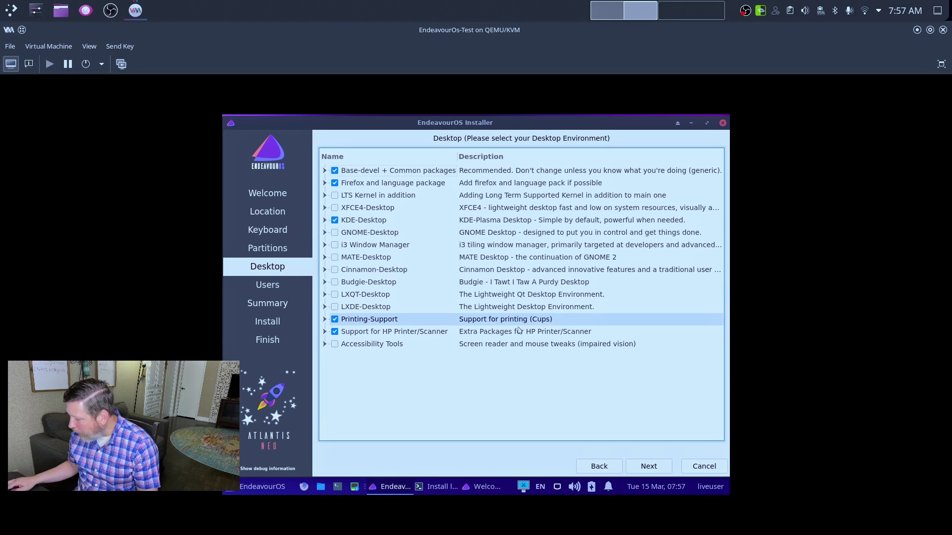
click(648, 466)
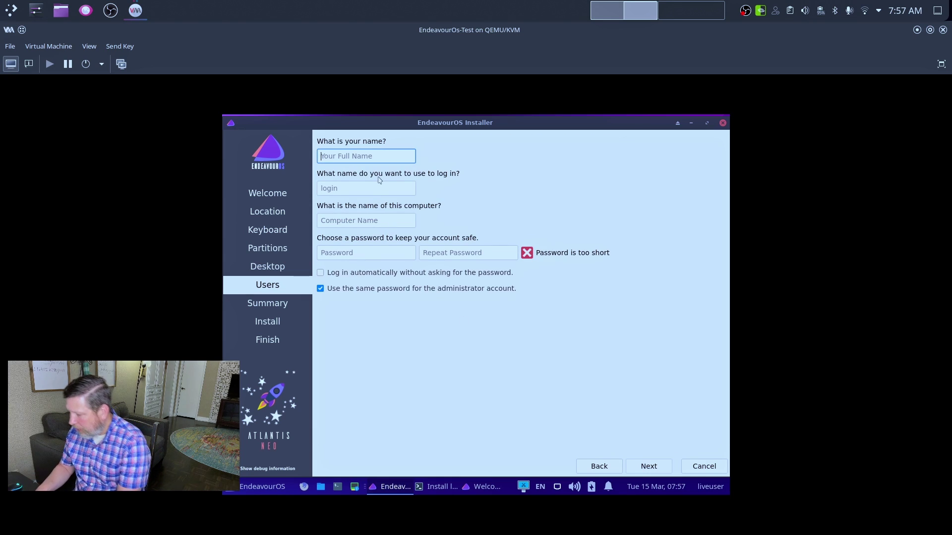
- Enter the user's full name and change the computer name to end with EO-Test
text(Jeremy)
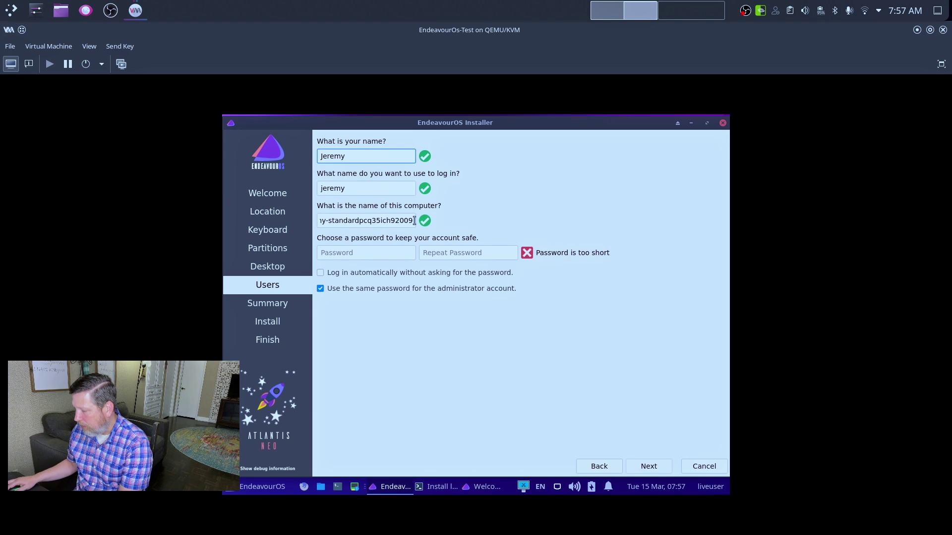
drag(413, 224, 328, 224)
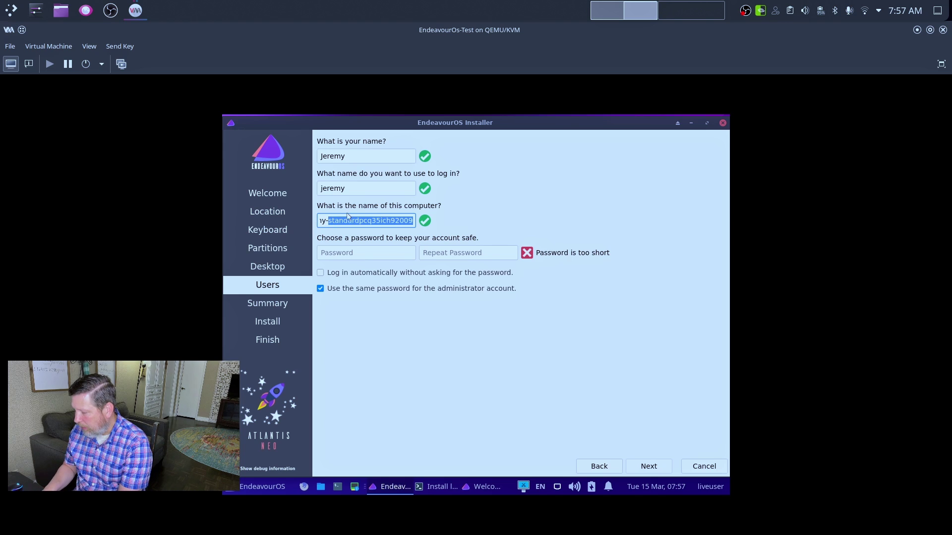
text(EO-)
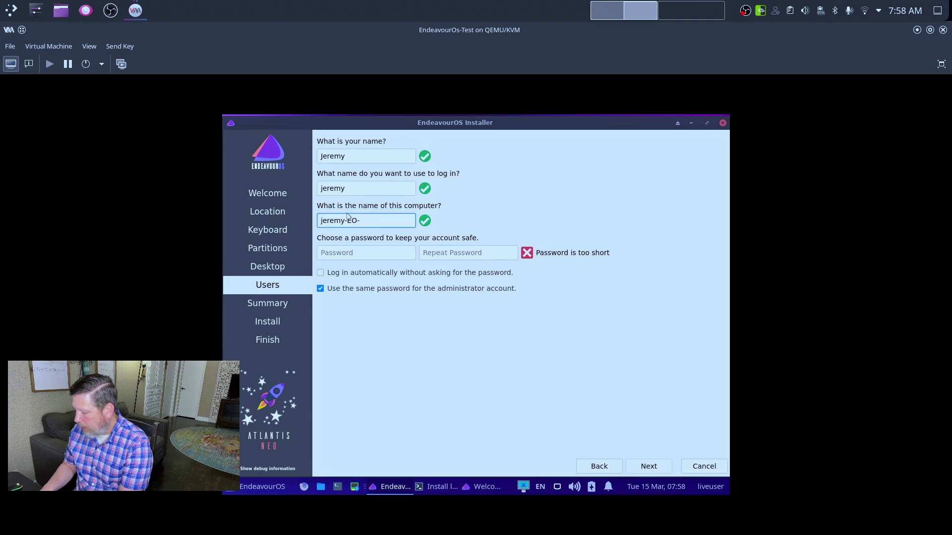
text(Test)
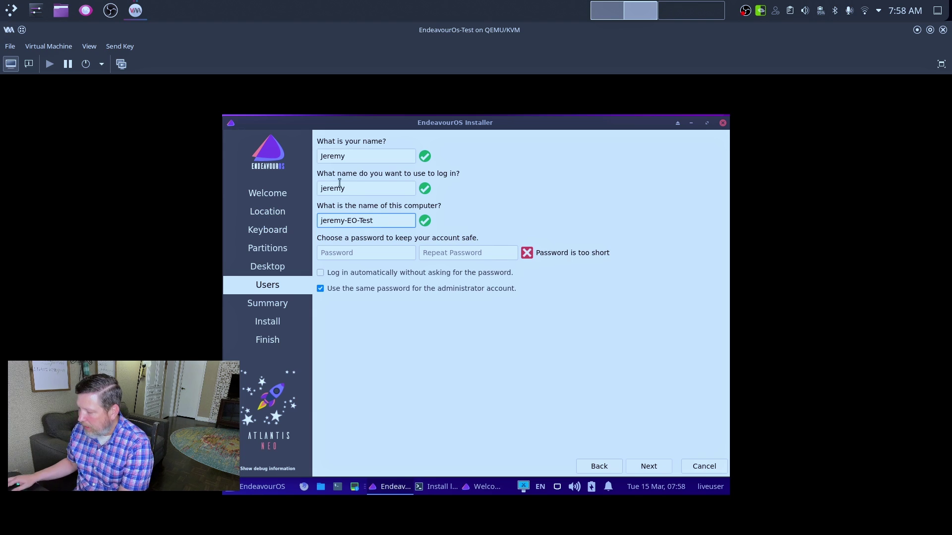
- Enter the account password and repeat it to confirm
click(335, 255)
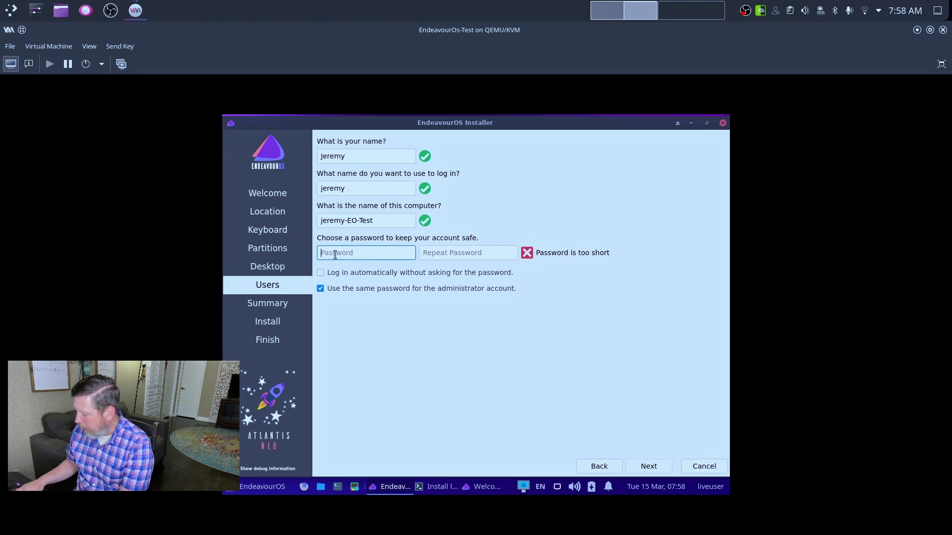
text(test)
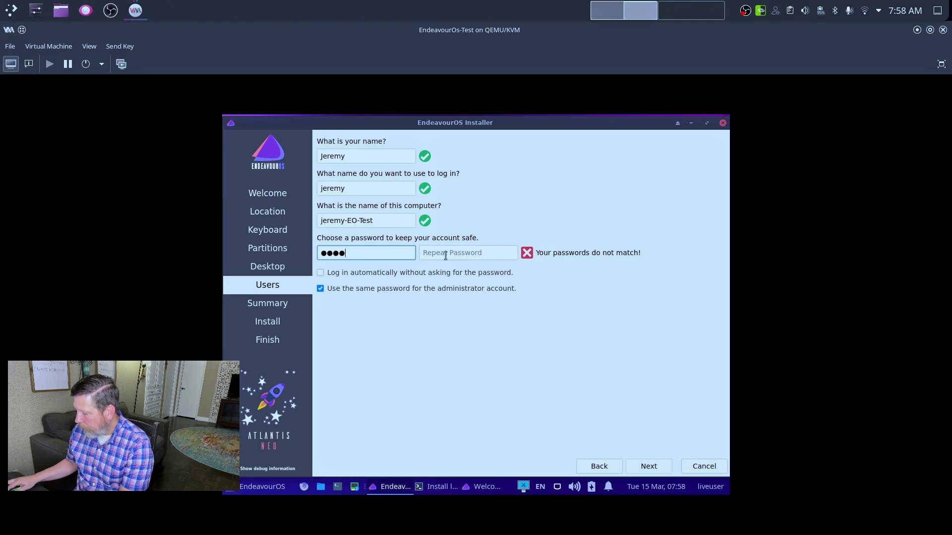
click(446, 252)
text(test)
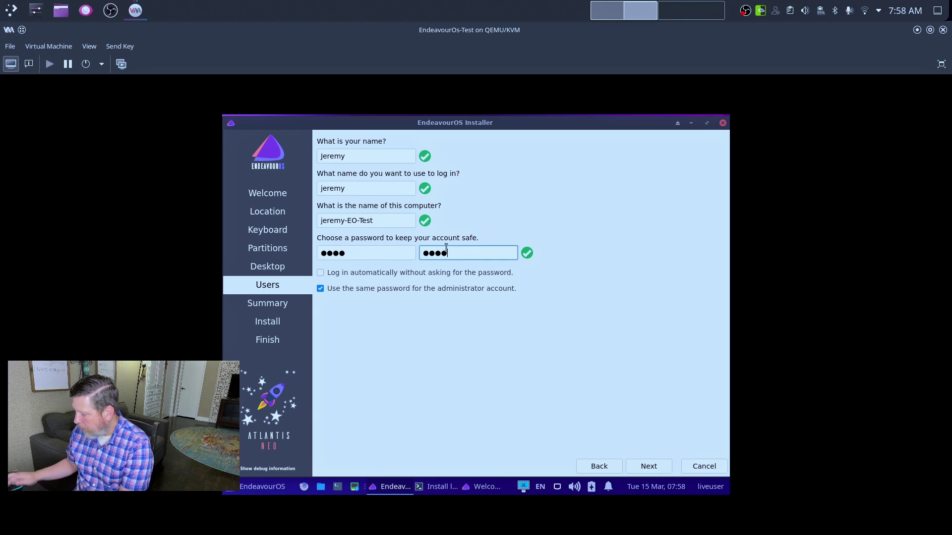
- Review the summary and confirm installing EndeavourOS, erasing /dev/vda
click(646, 467)
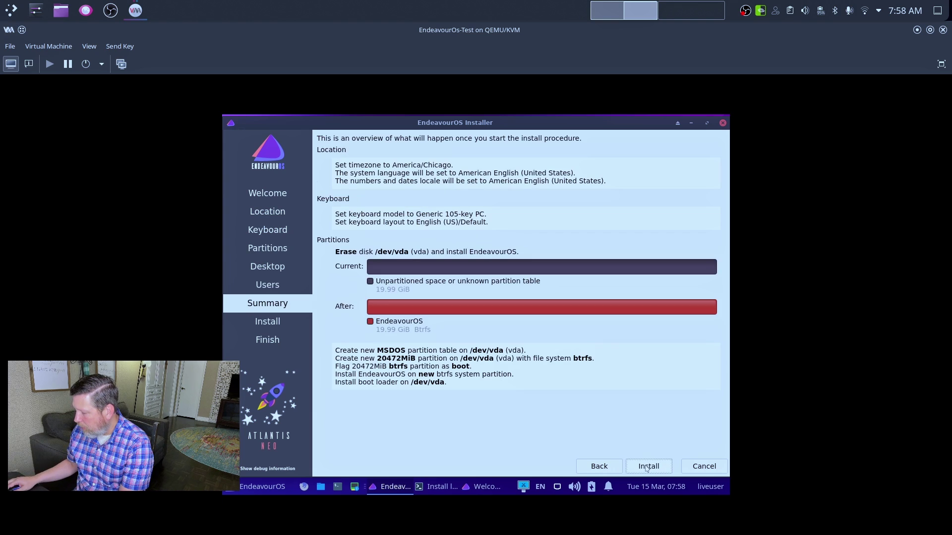
click(647, 467)
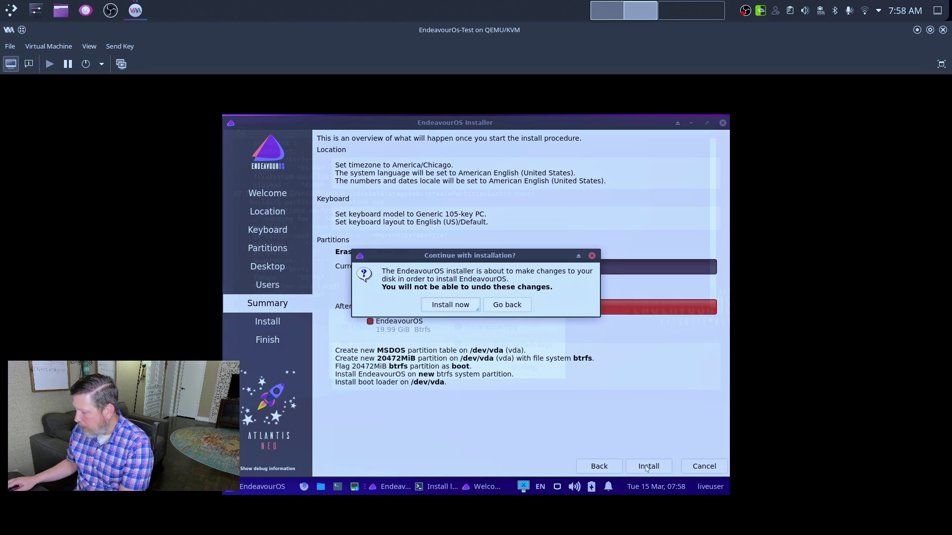
click(435, 306)
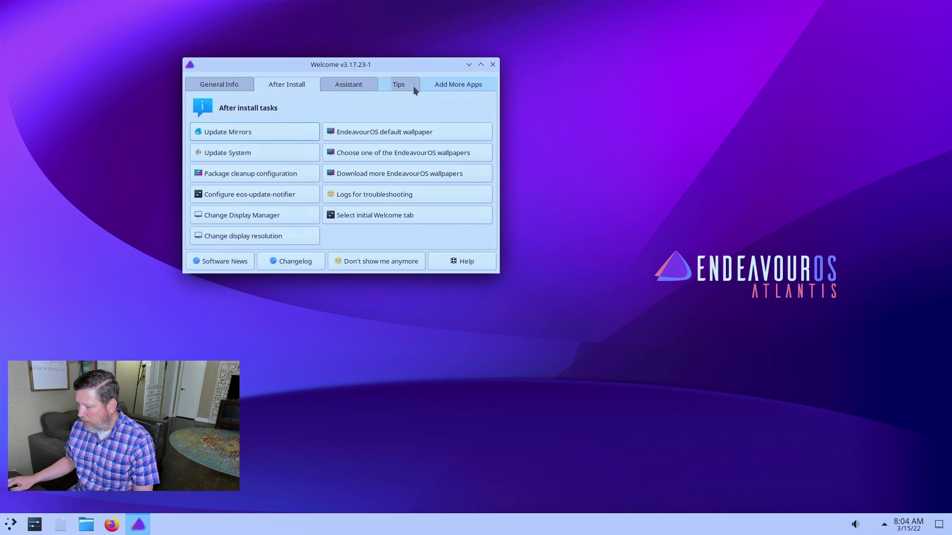
- Minimize and restore the installed system's Welcome window, then drag it near the screen centre
drag(379, 67, 443, 133)
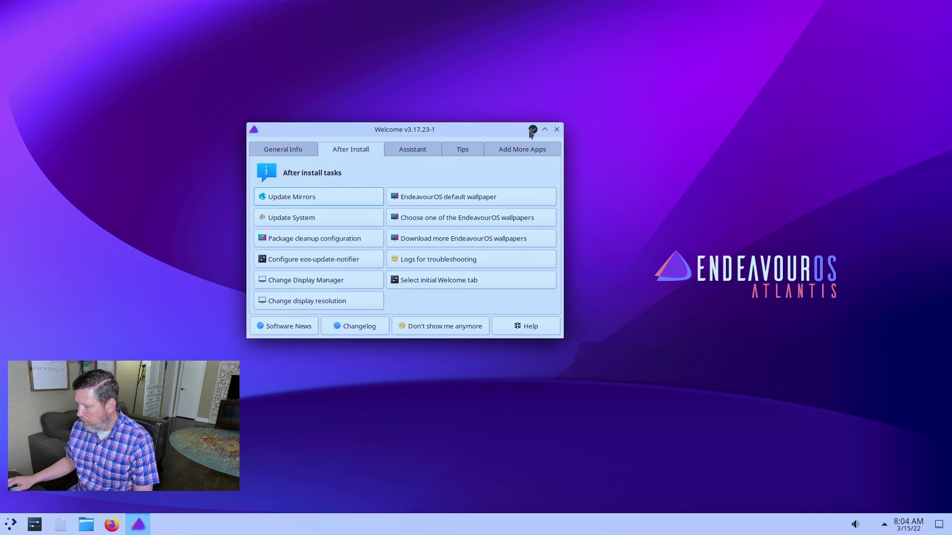
click(532, 130)
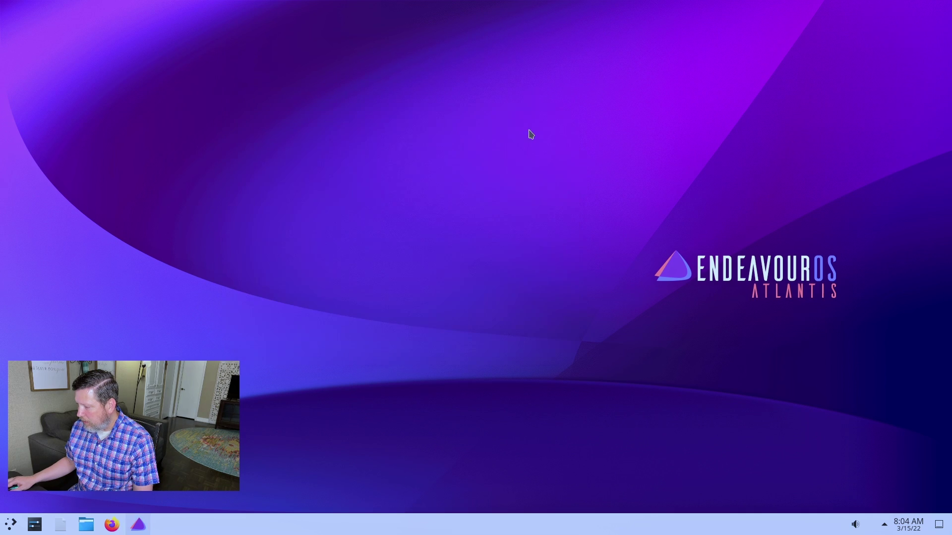
click(139, 523)
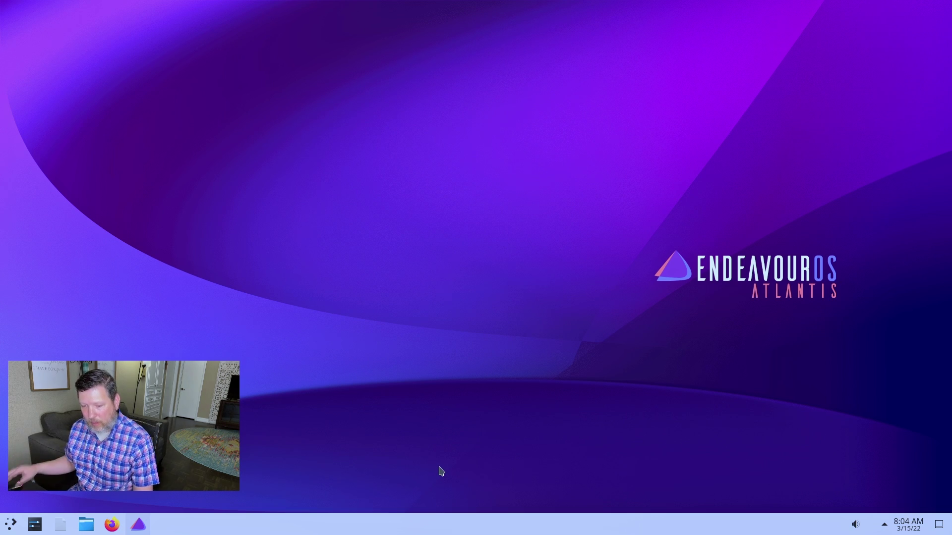
click(140, 526)
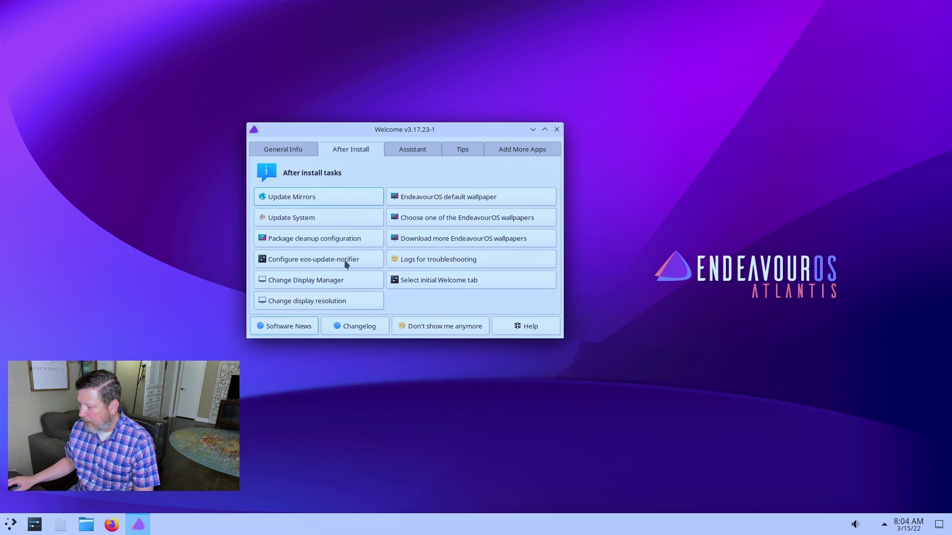
drag(349, 130, 442, 89)
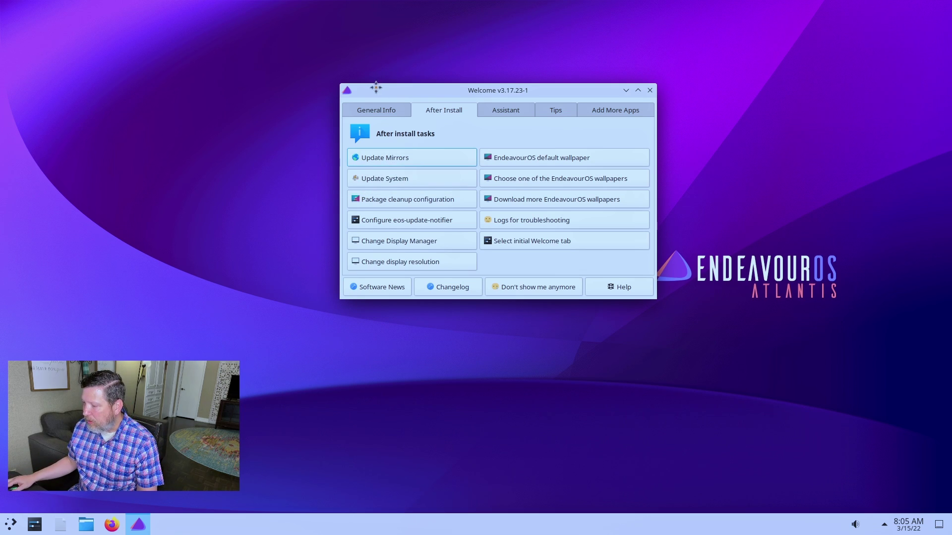
drag(376, 88, 346, 82)
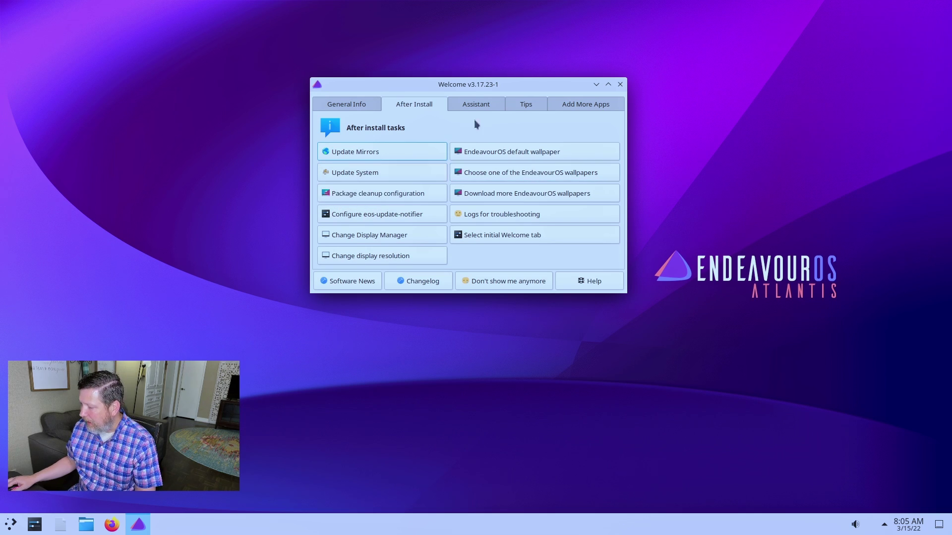
drag(425, 84, 418, 75)
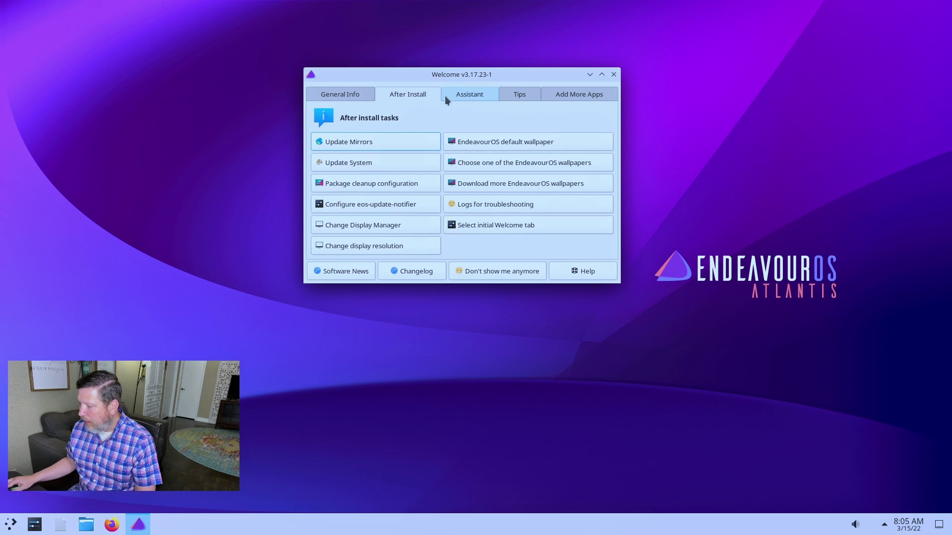
- Check display manager choices unchanged, browse General Info, Assistant, Tips and Add More Apps, then close Welcome
click(391, 225)
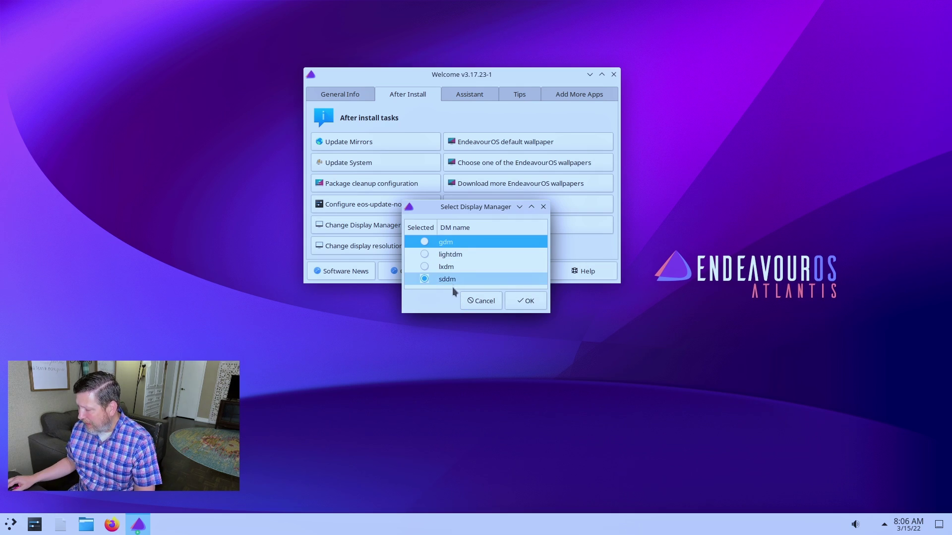
click(471, 299)
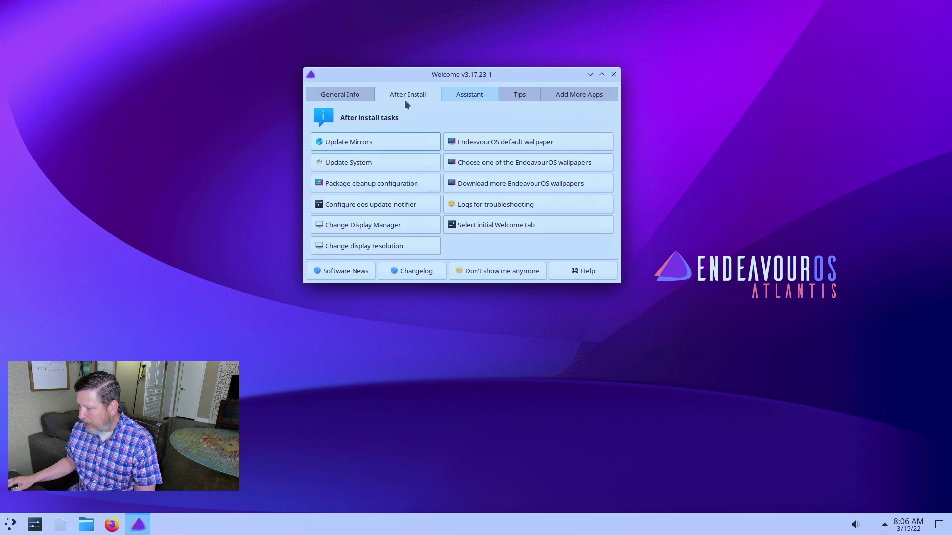
click(358, 95)
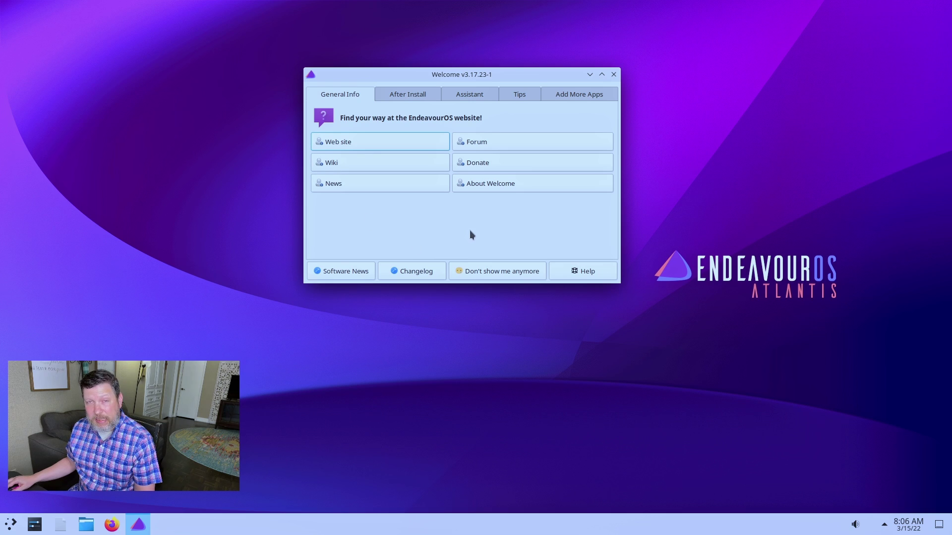
click(463, 93)
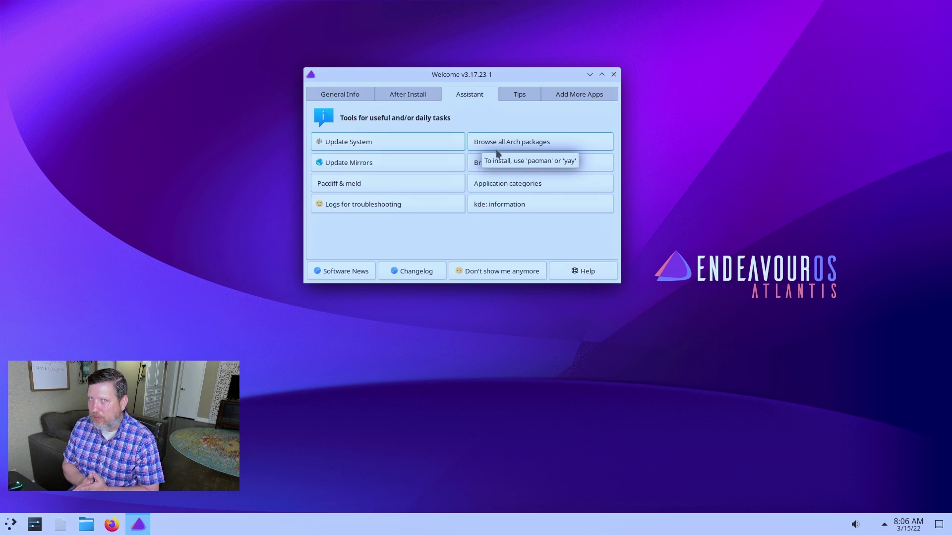
click(515, 94)
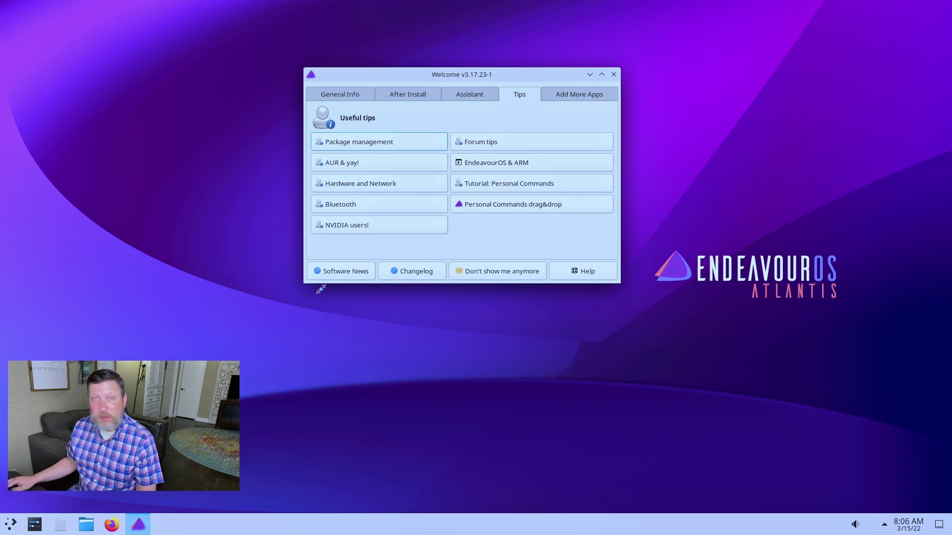
click(577, 96)
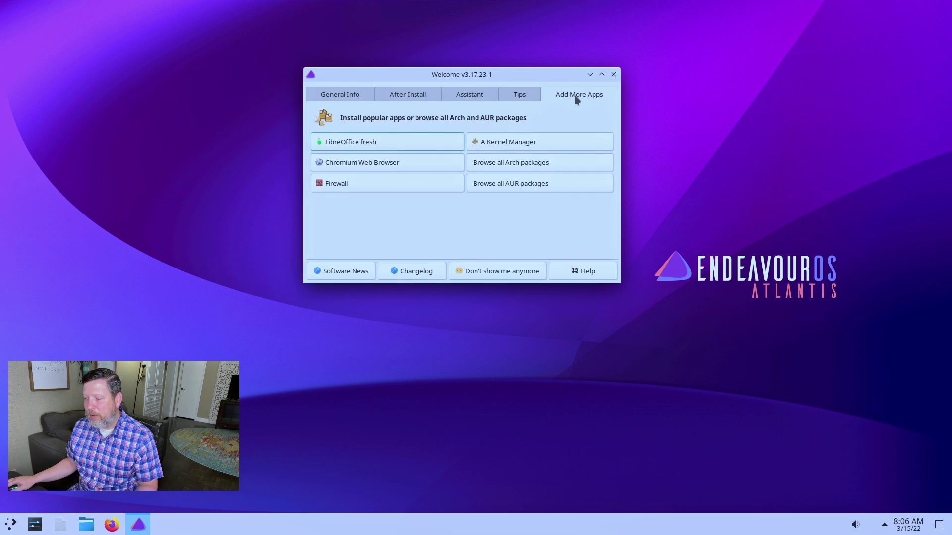
click(612, 75)
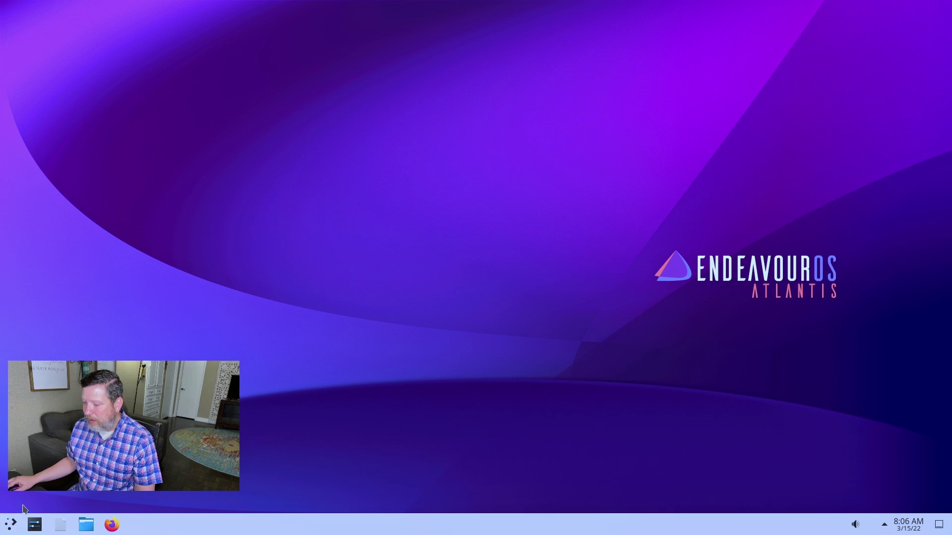
- Leave the VM's fullscreen mode and close the virt-manager VM window
mouse_move(504, 4)
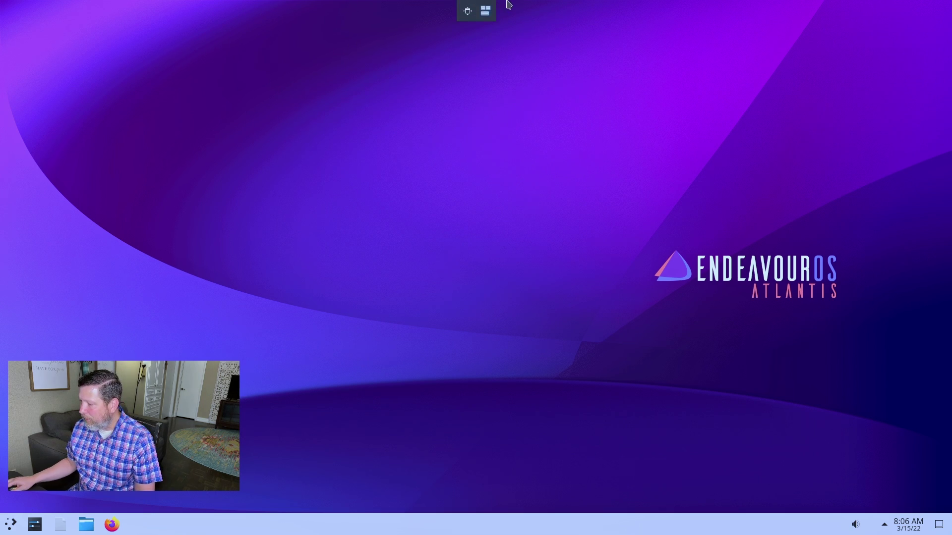
click(468, 11)
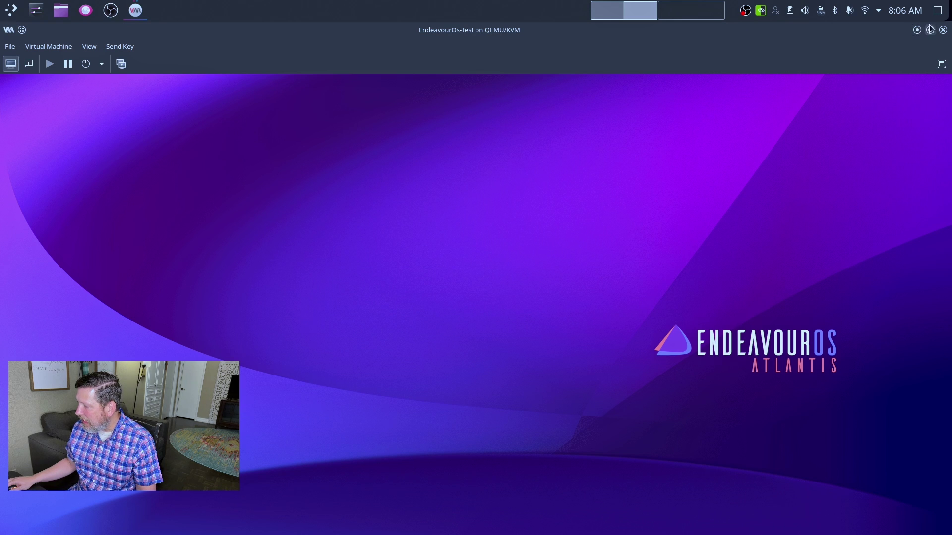
click(943, 30)
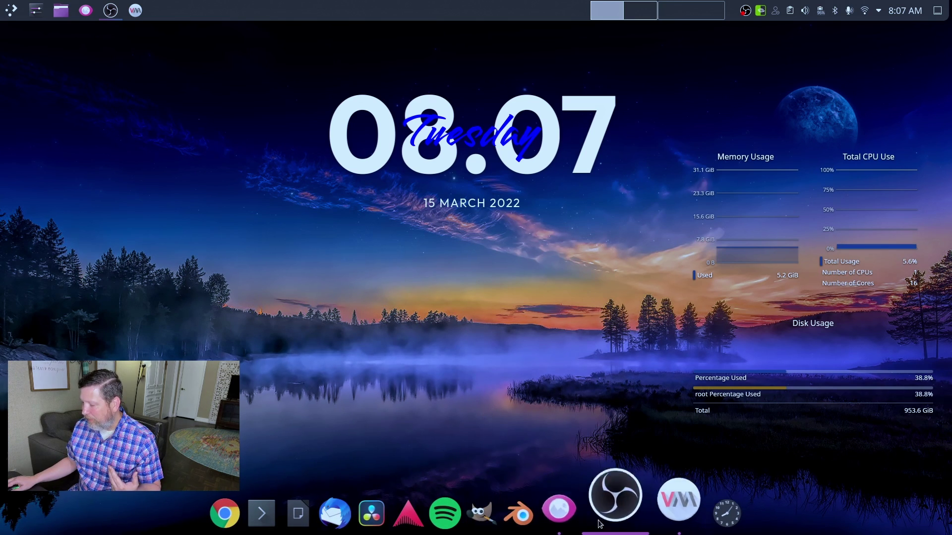
- Launch Steam from the KDE application launcher's Favorites after briefly searching 'steam'
click(10, 10)
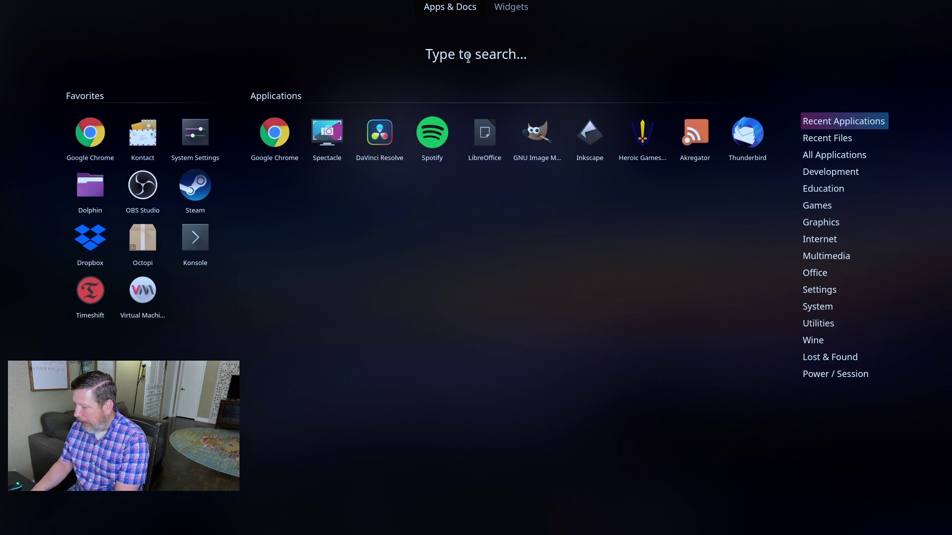
text(steam)
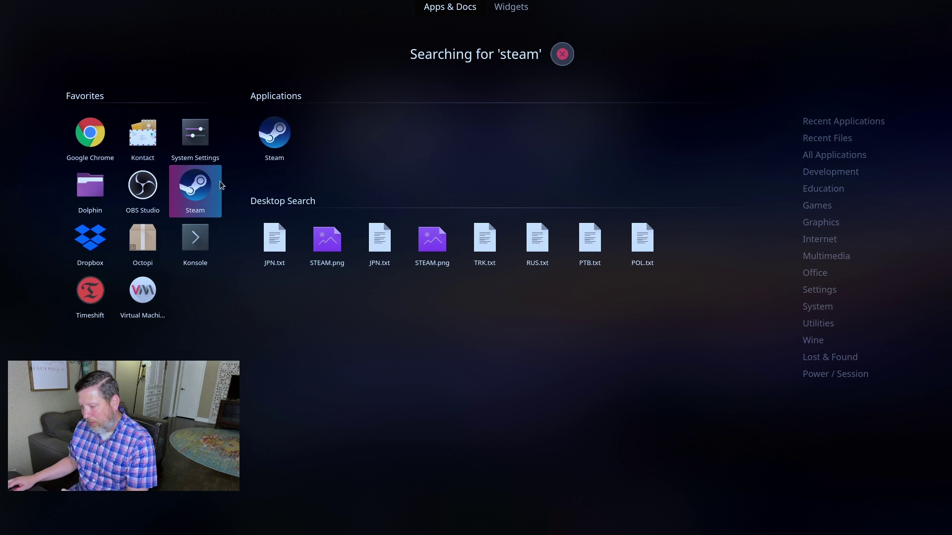
click(562, 54)
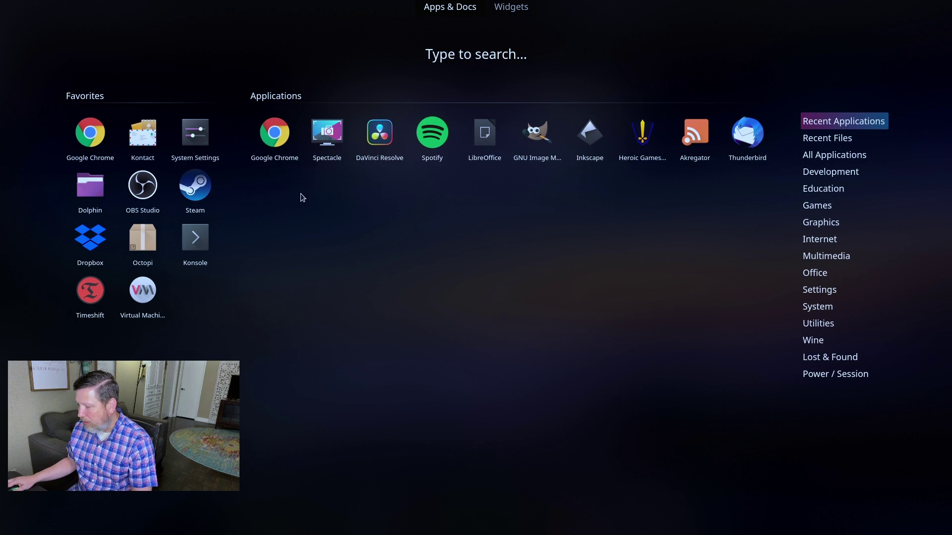
click(206, 189)
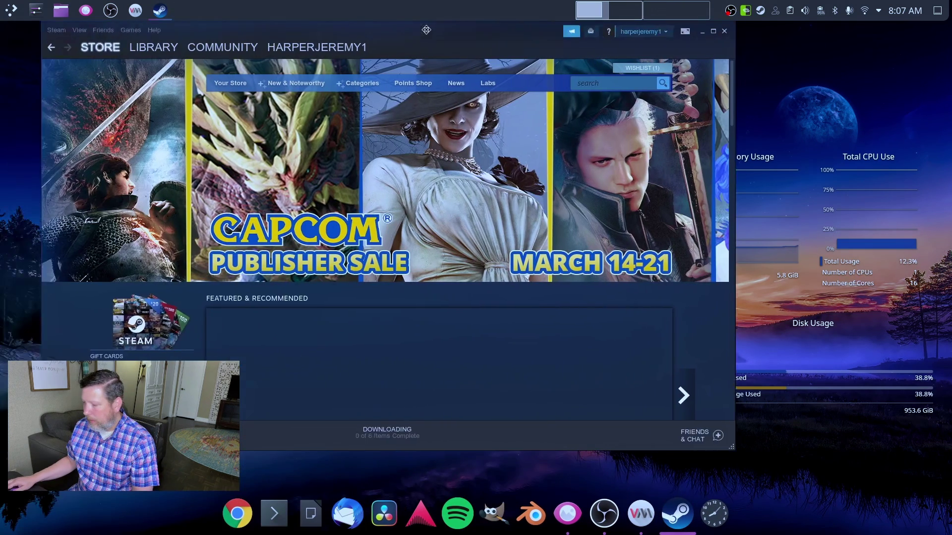
- Move the Steam window, go to the Library home, and launch Splitgate from its game page
drag(426, 30, 551, 37)
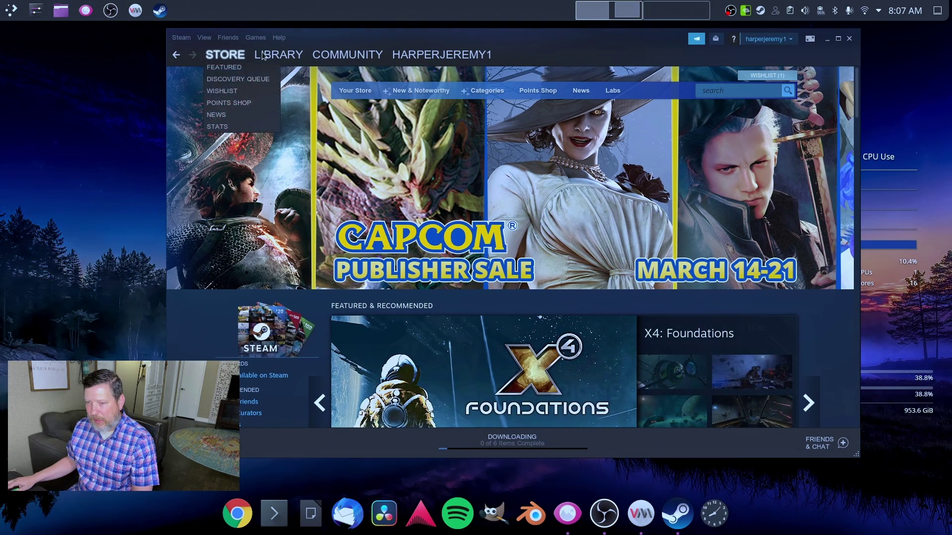
click(263, 68)
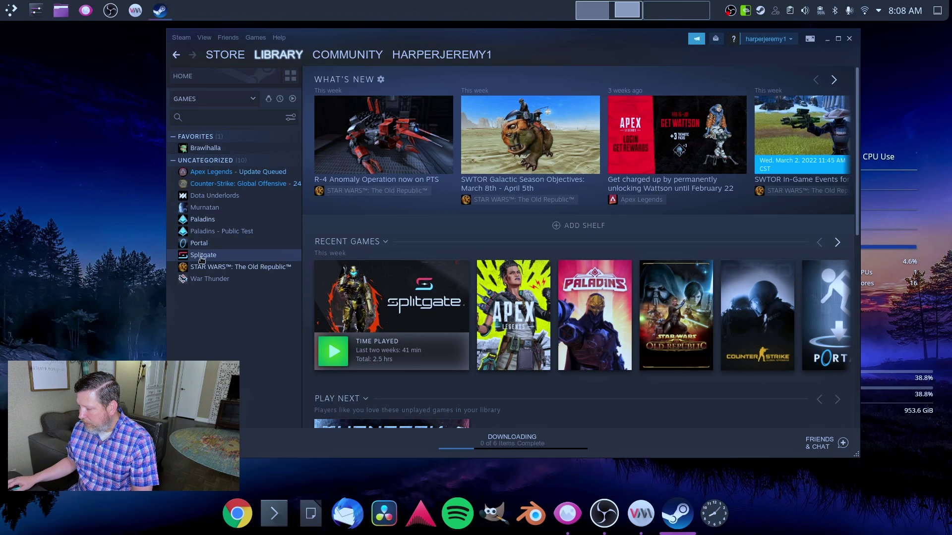
click(249, 254)
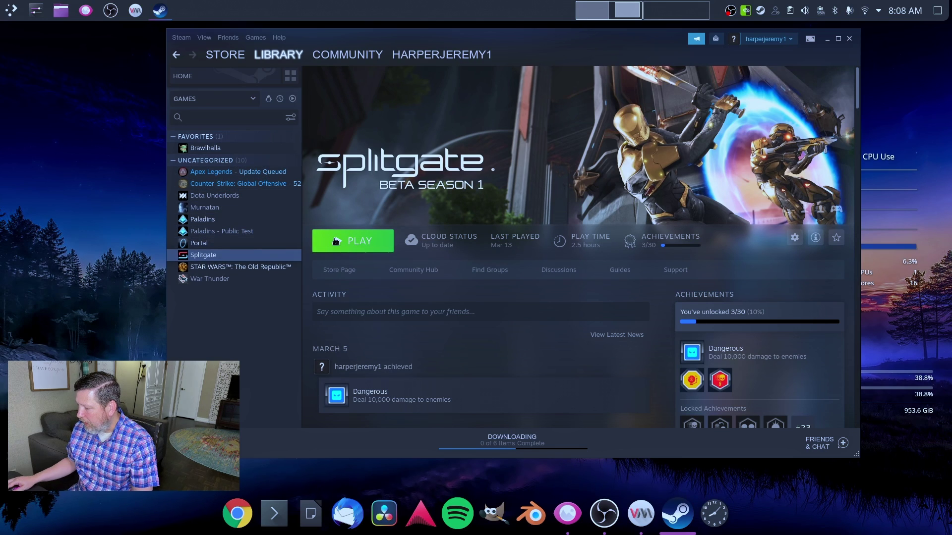
click(346, 242)
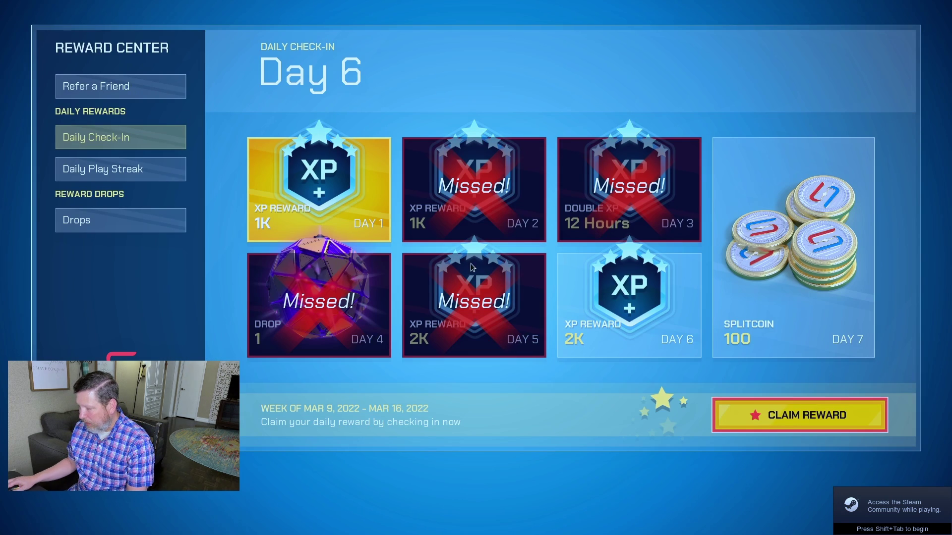
- Claim the Day 6 check-in reward, then start searching for a Quick Play match
click(834, 418)
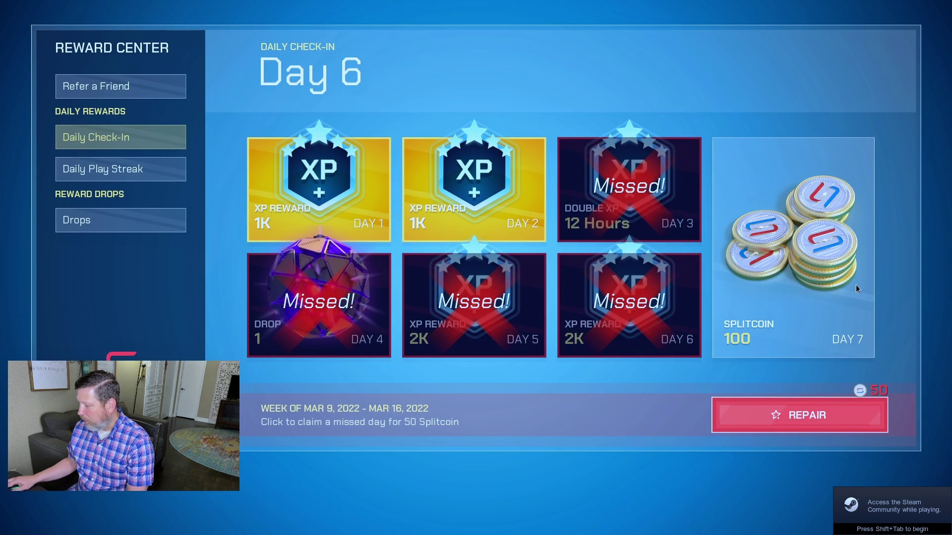
click(891, 517)
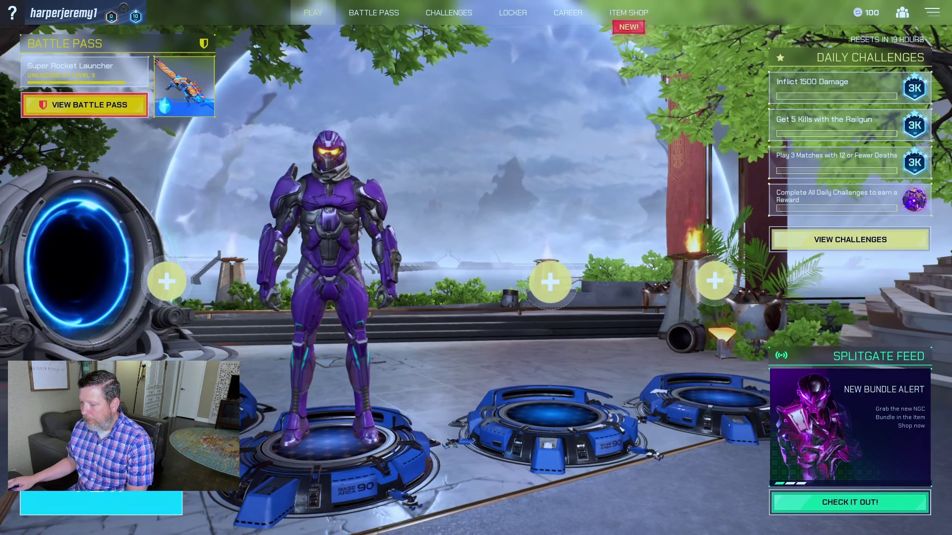
key(Return)
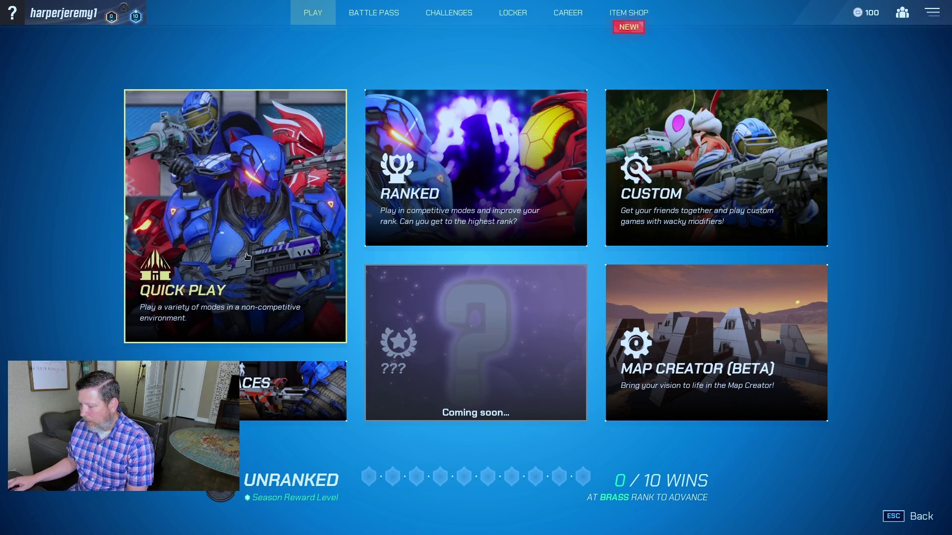
click(236, 248)
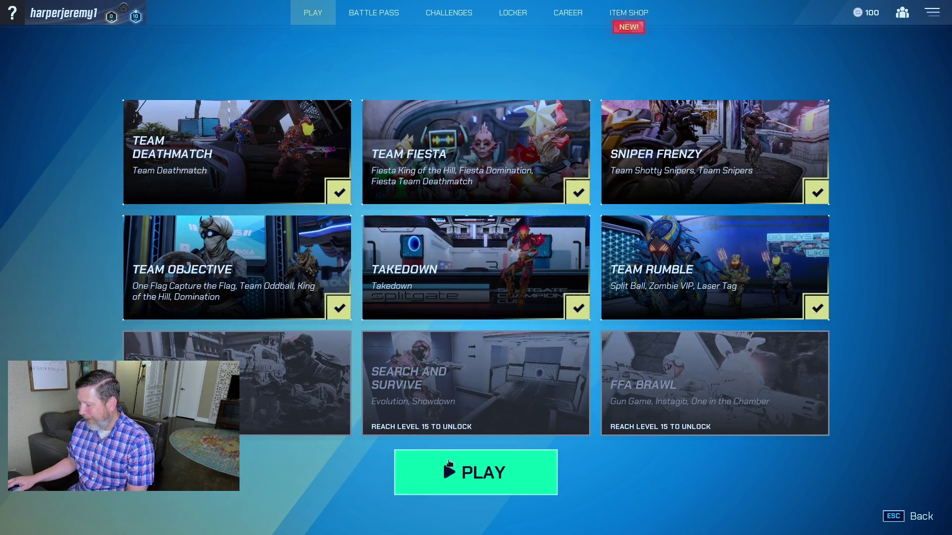
click(448, 463)
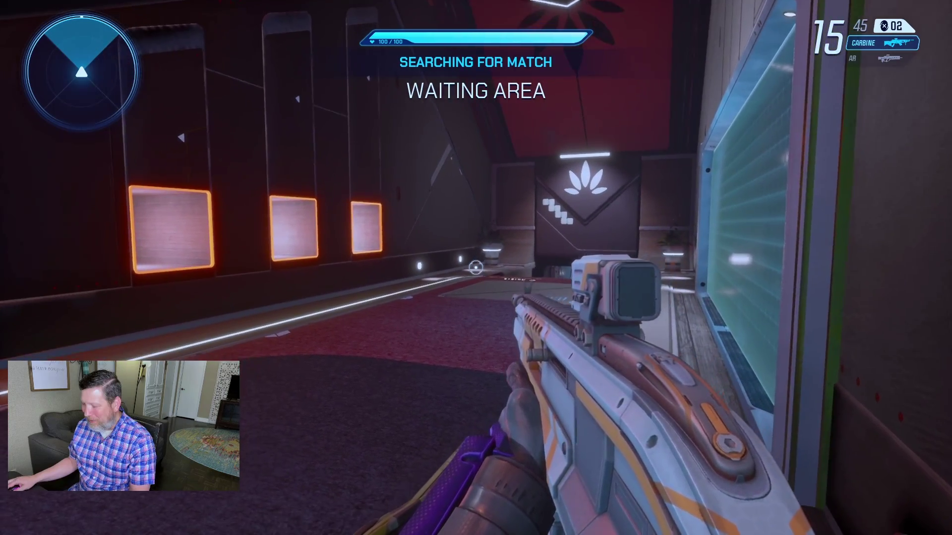
- Walk through the Waiting Area hall and corridor, switching to the assault rifle, while matchmaking runs
key(w)
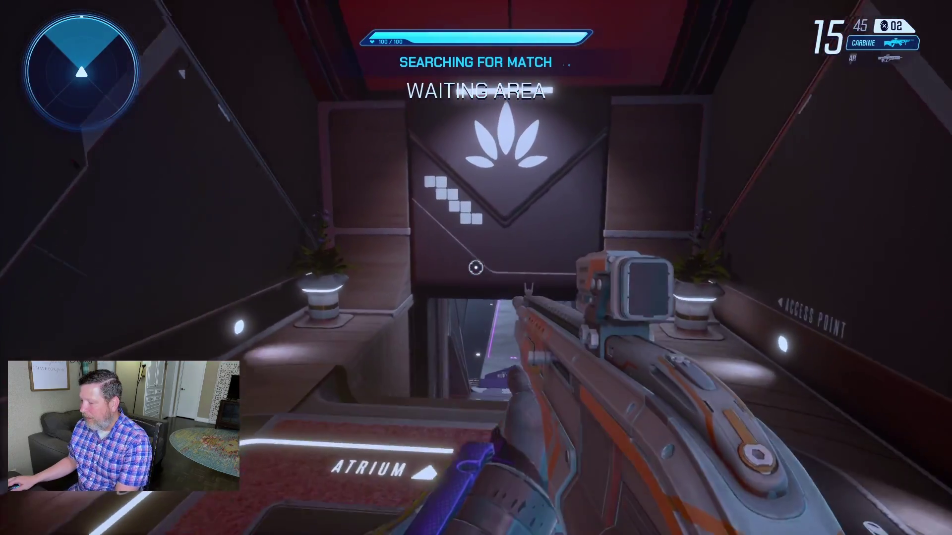
key(w)
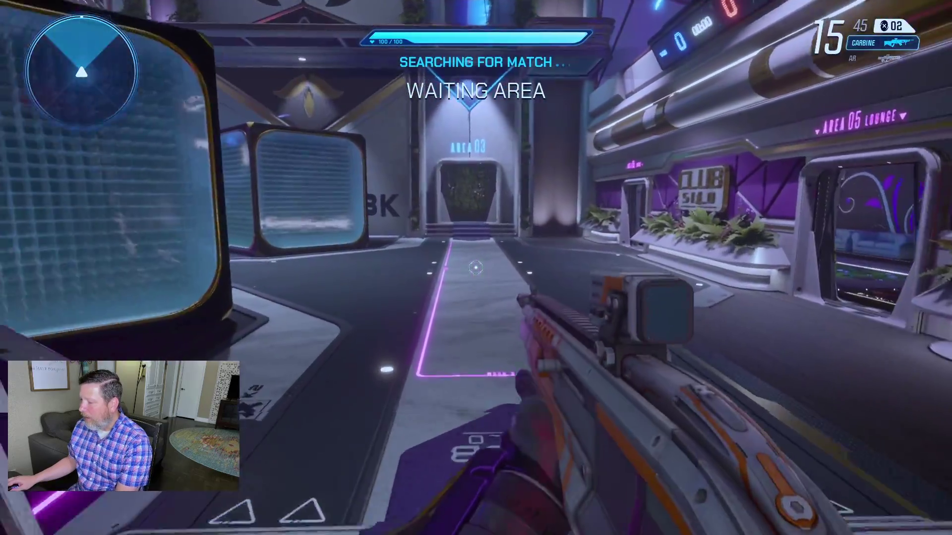
key(a)
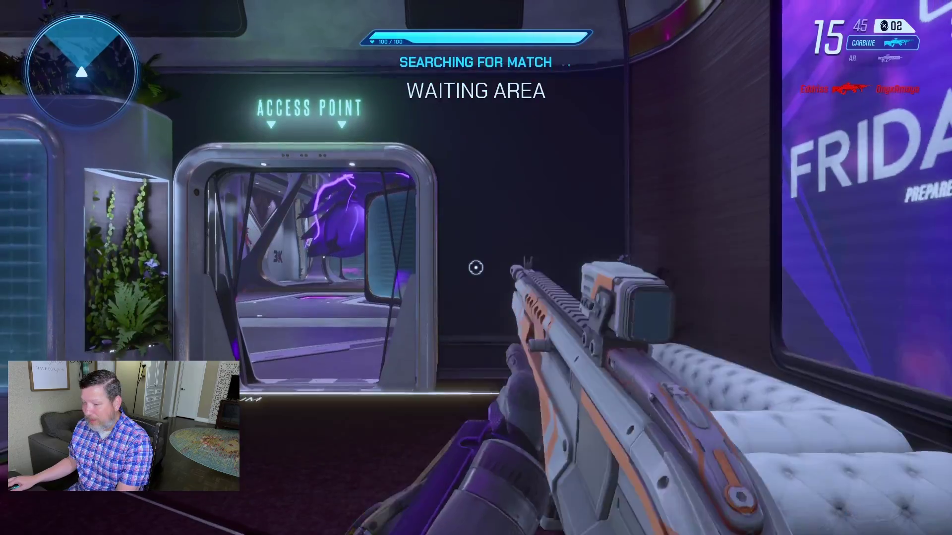
key(w)
key(1)
key(w)
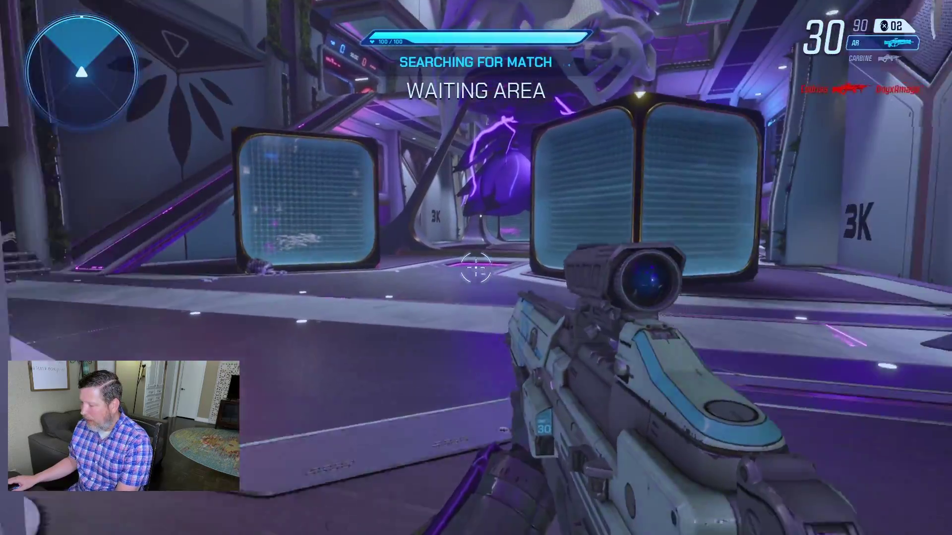
key(w)
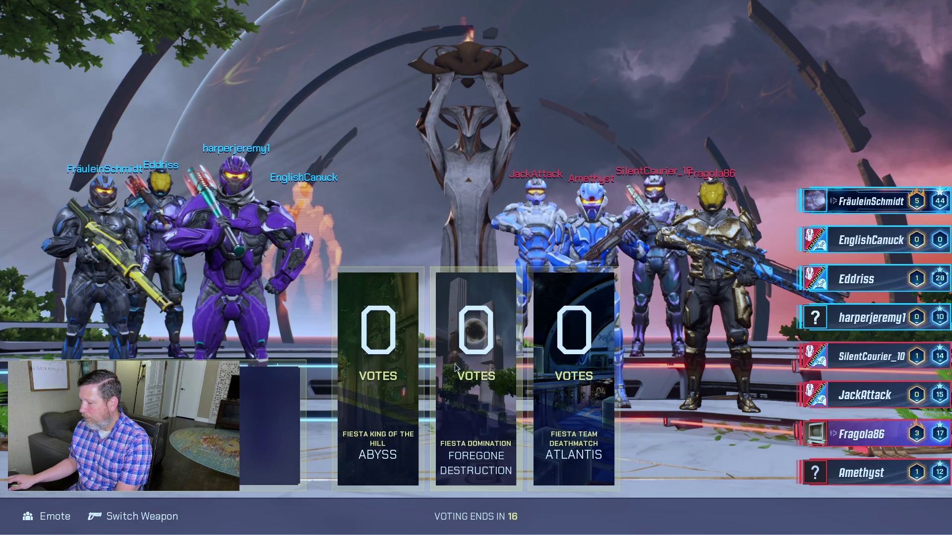
- Vote for the Atlantis map and move toward the glass cube as the match begins
click(572, 349)
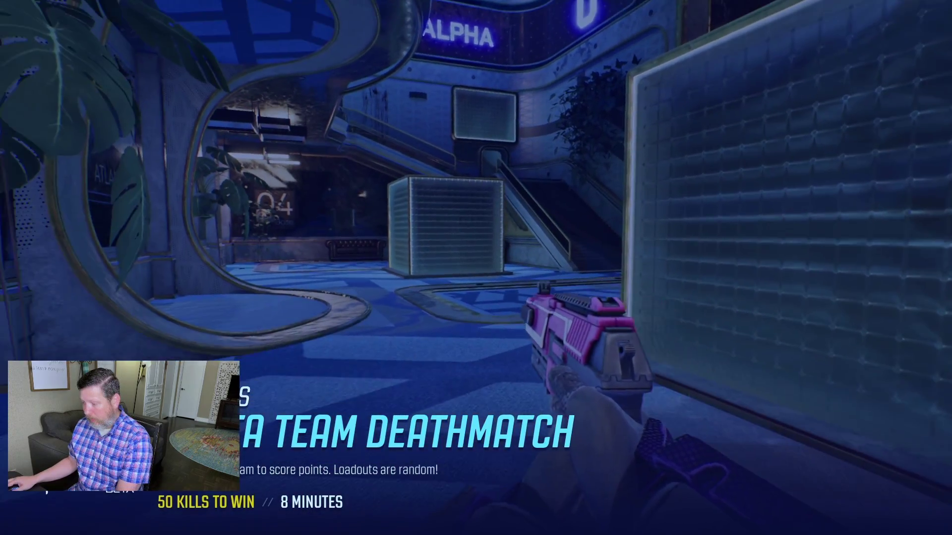
key(w)
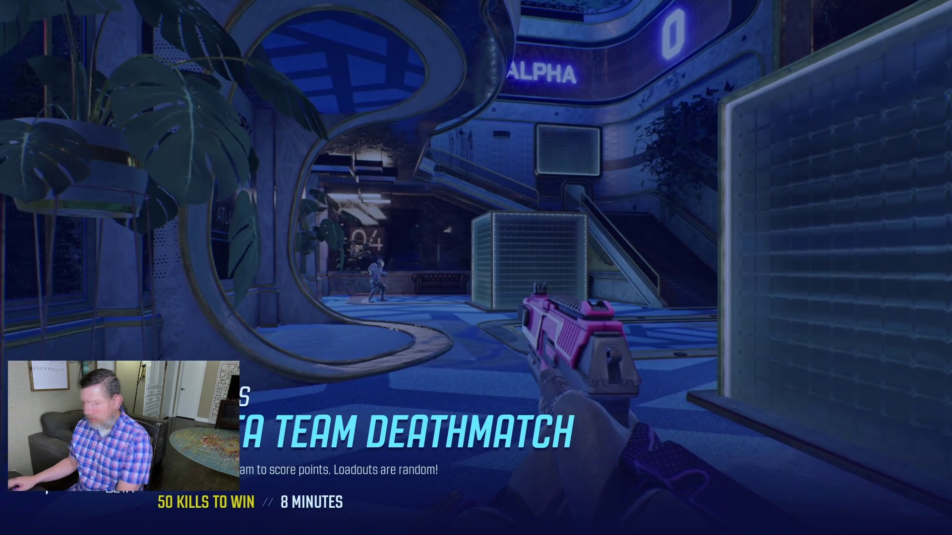
key(w)
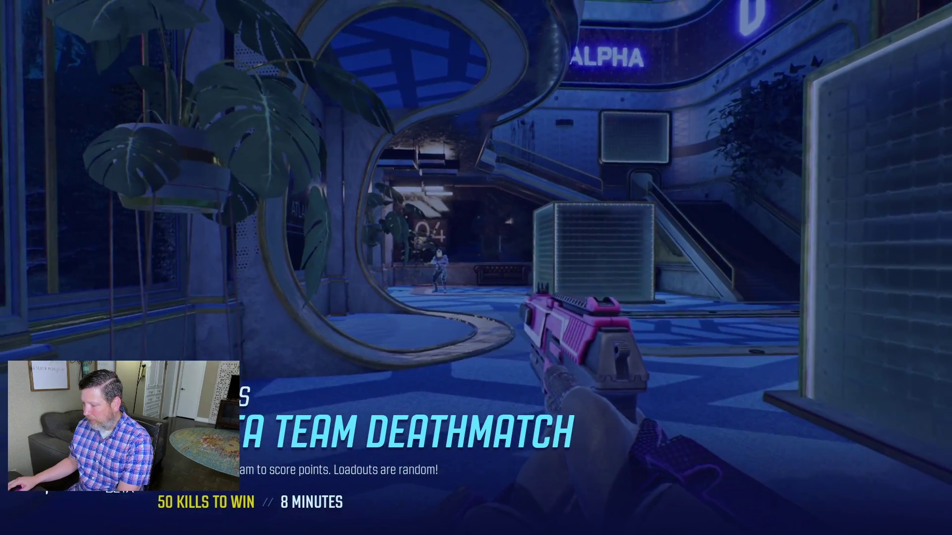
key(w)
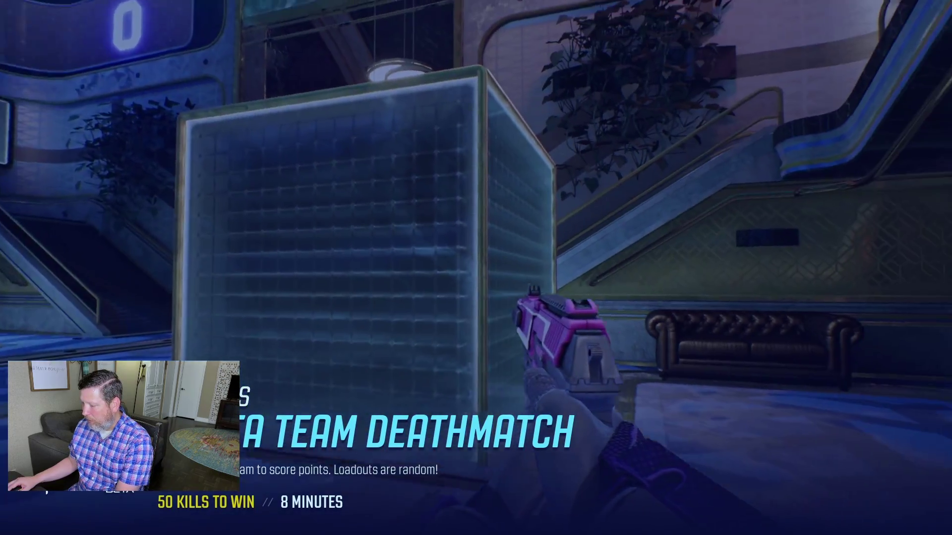
key(w)
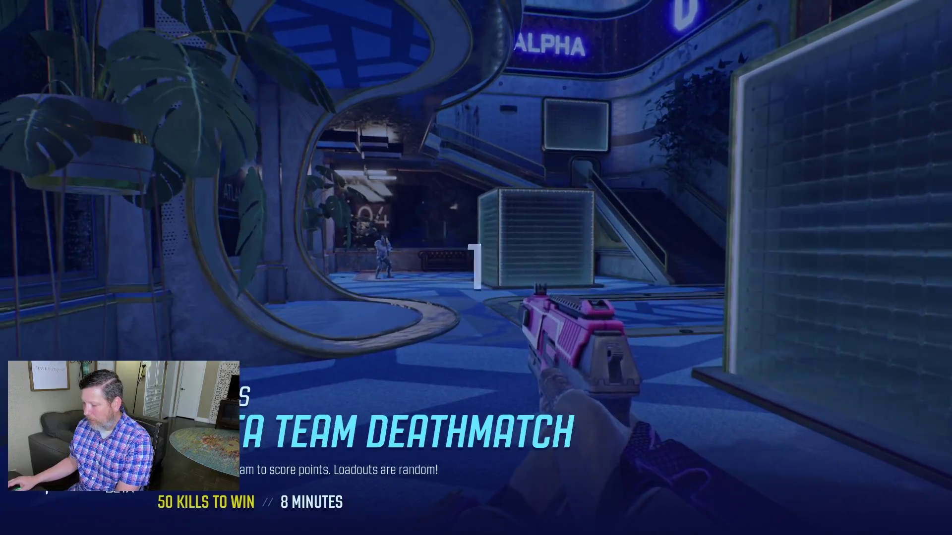
- Head through the Central Hall corridor into the arena and fire the plasma rifle at an enemy
key(w)
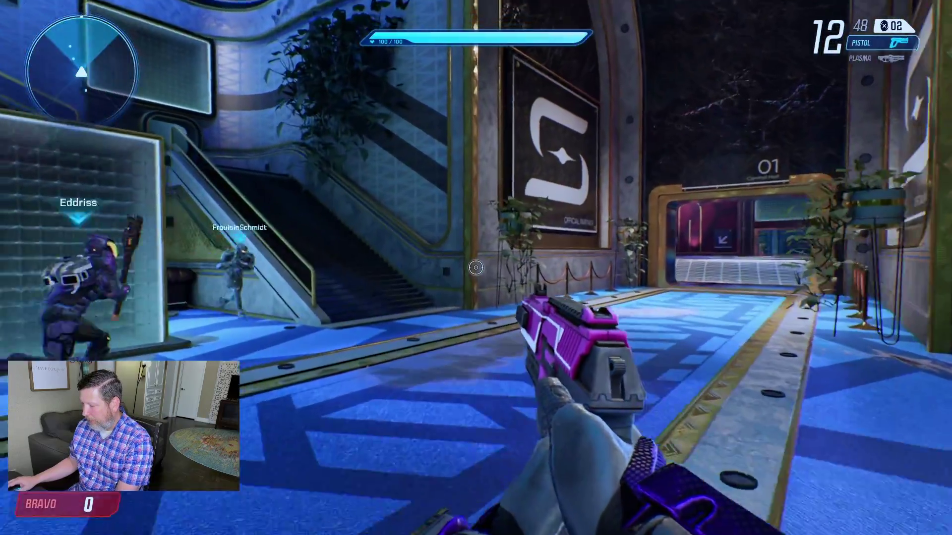
key(2)
key(w)
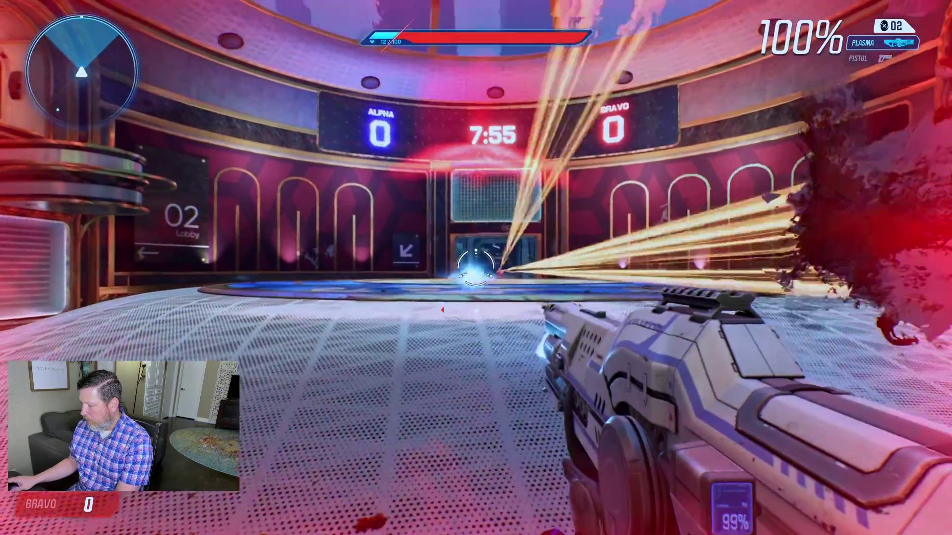
click(475, 266)
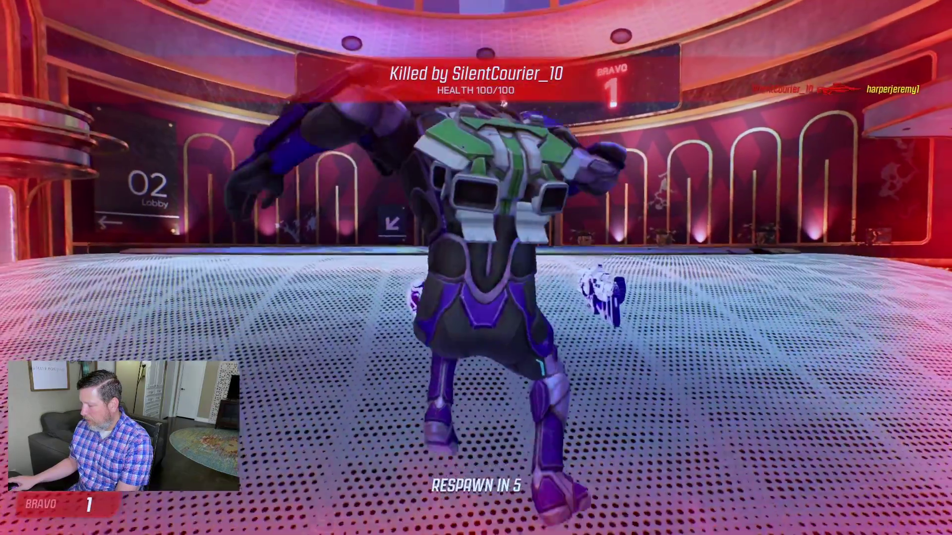
- Pause and leave the Splitgate match, confirming the exit
key(Escape)
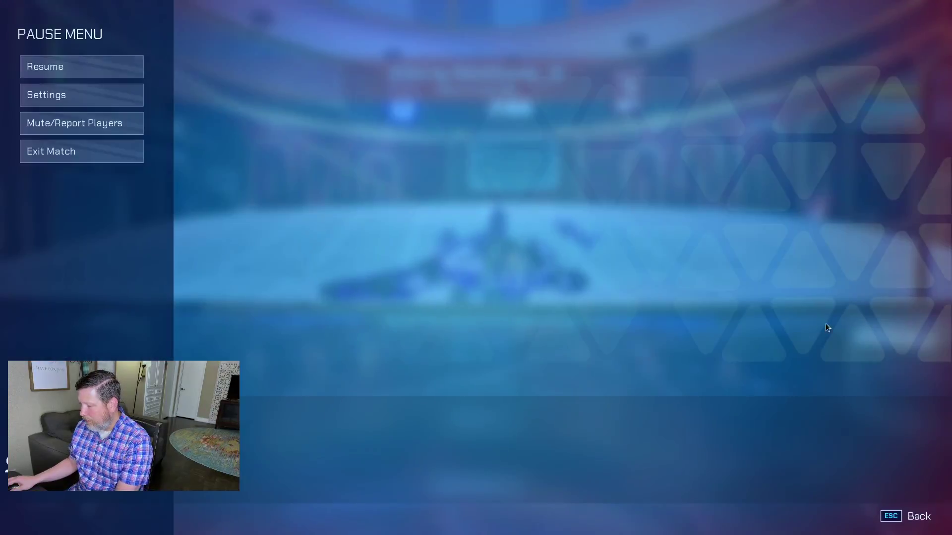
click(91, 155)
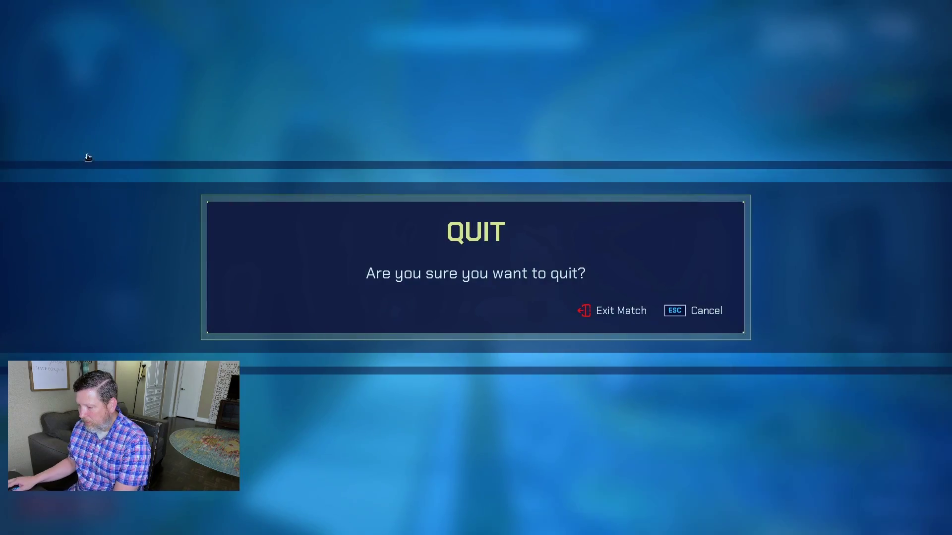
click(628, 314)
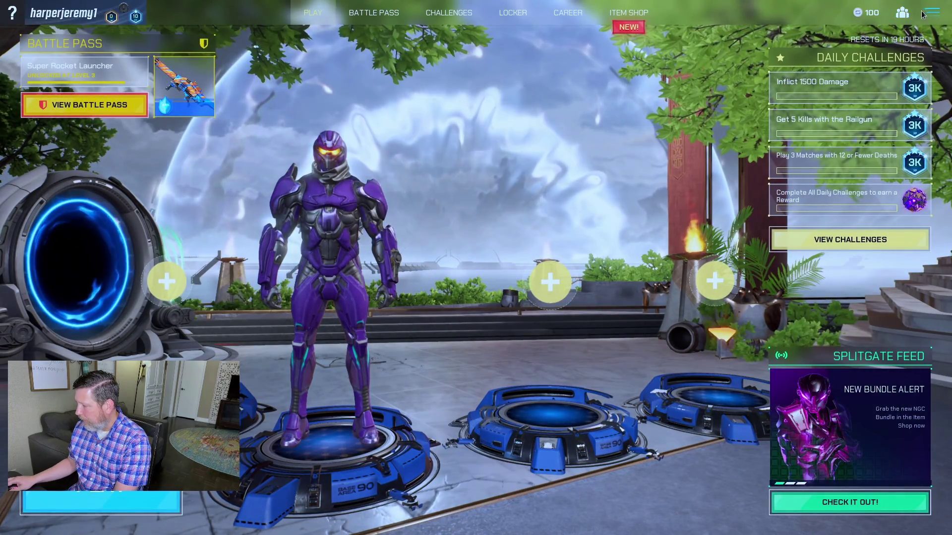
- Quit Splitgate to the desktop, close Steam, and launch DaVinci Resolve
click(928, 13)
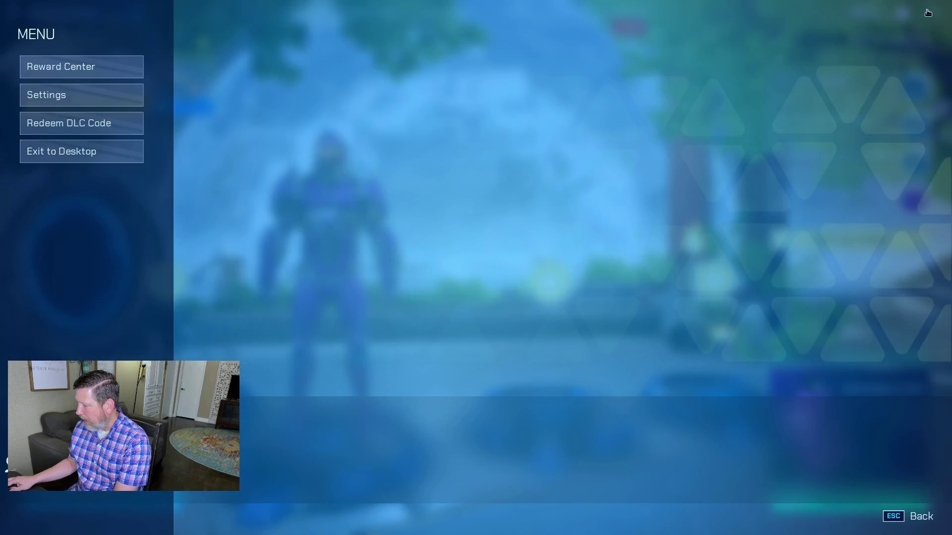
click(64, 150)
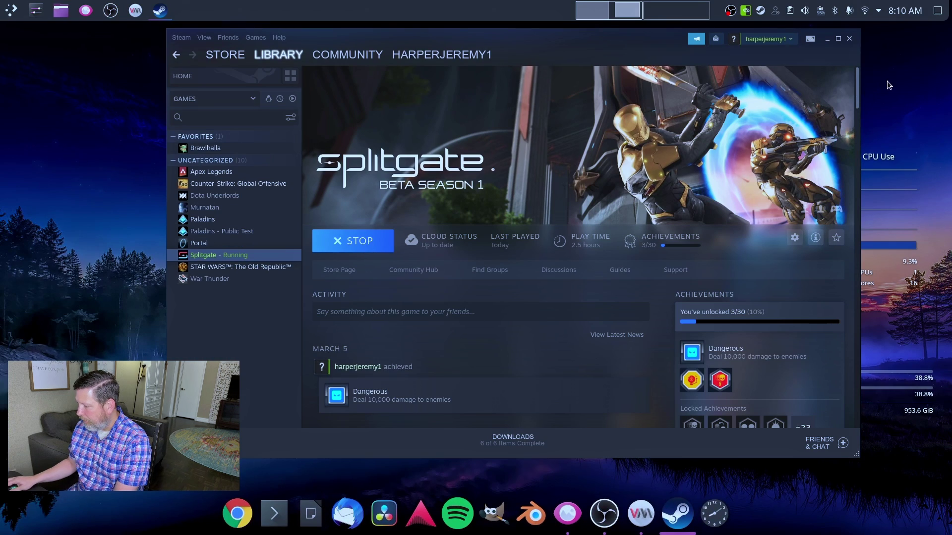
click(848, 38)
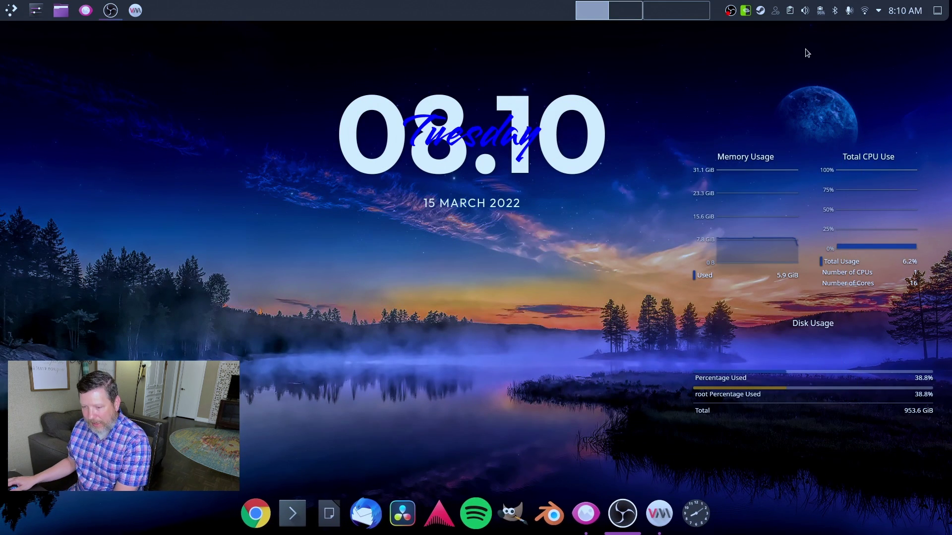
click(402, 513)
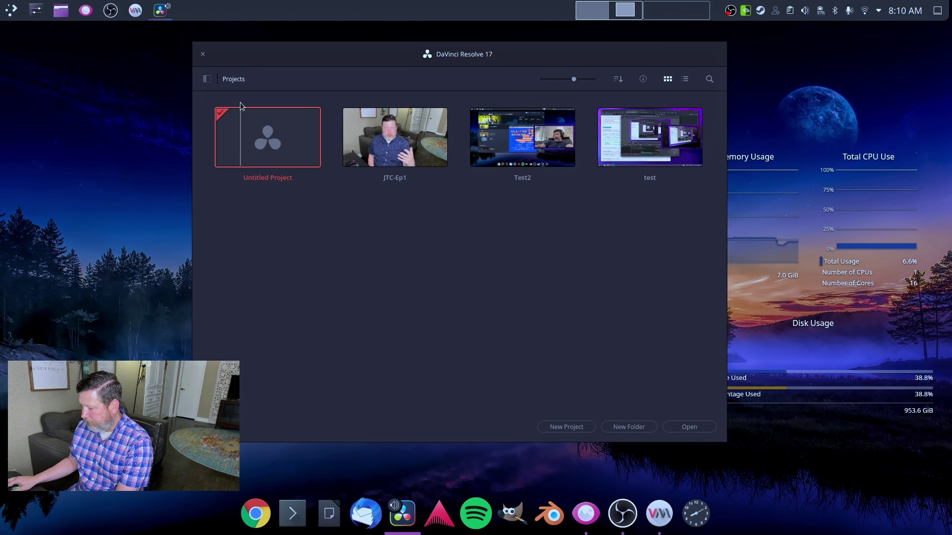
click(204, 55)
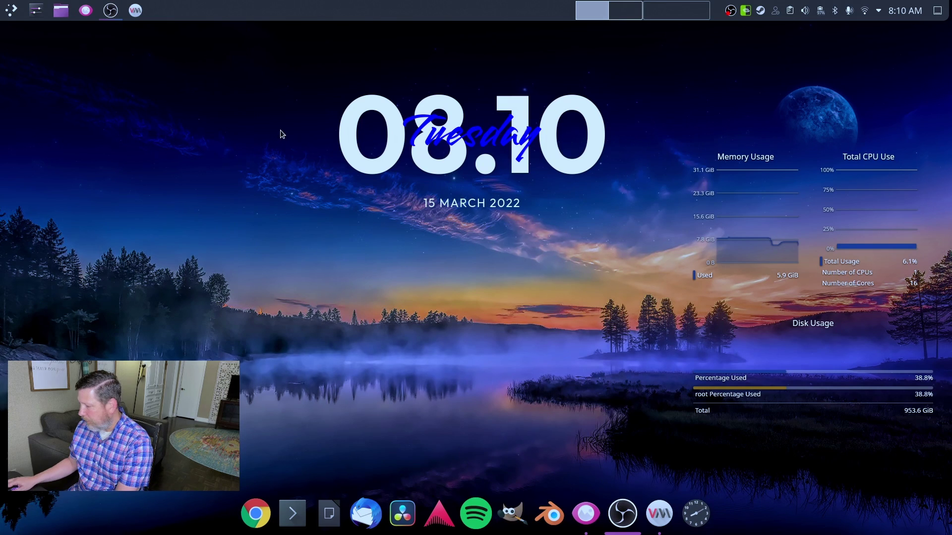